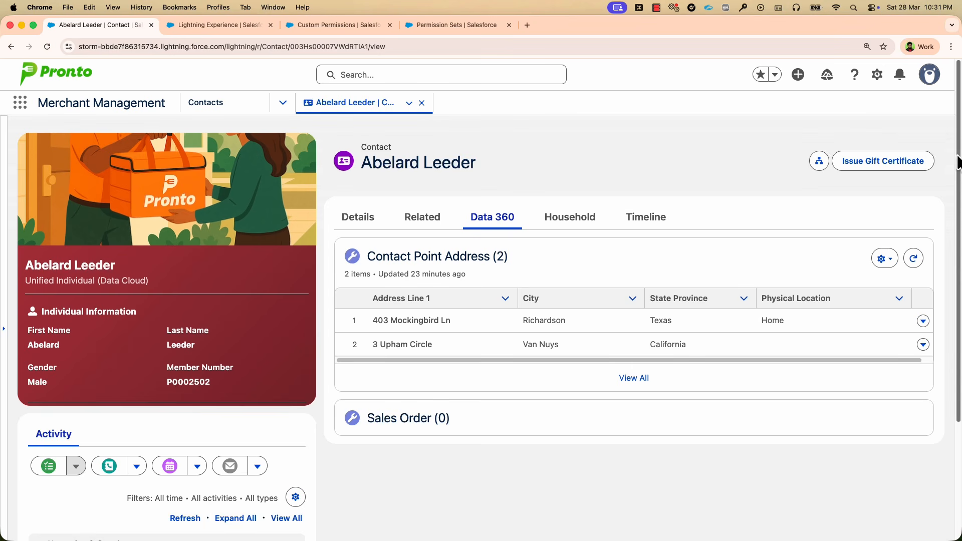
Compare the contact's Data 360 details and actions between the two browser windows.
key(ctrl+Right)
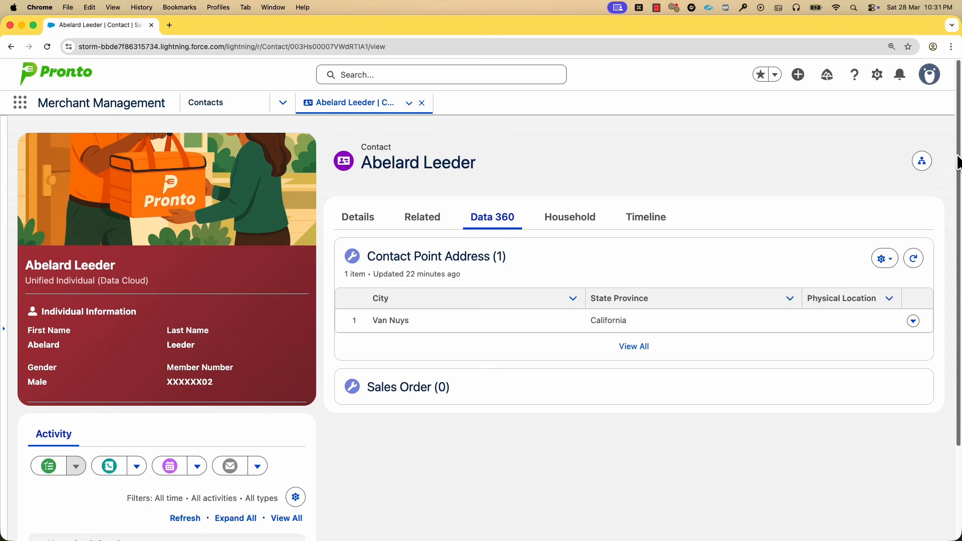
key(ctrl+Left)
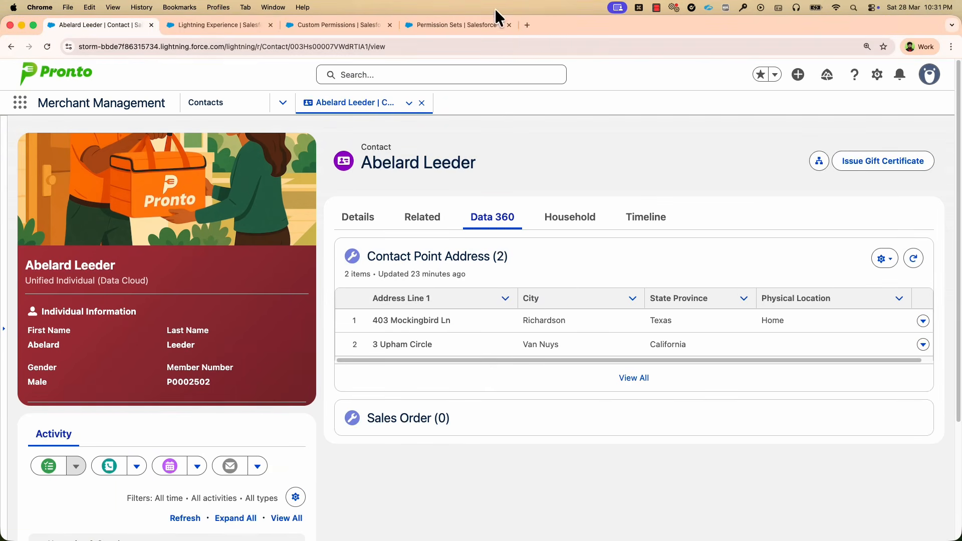
View the Data Governance tags in Data Cloud and the form for a new tag, closing it without saving.
click(198, 31)
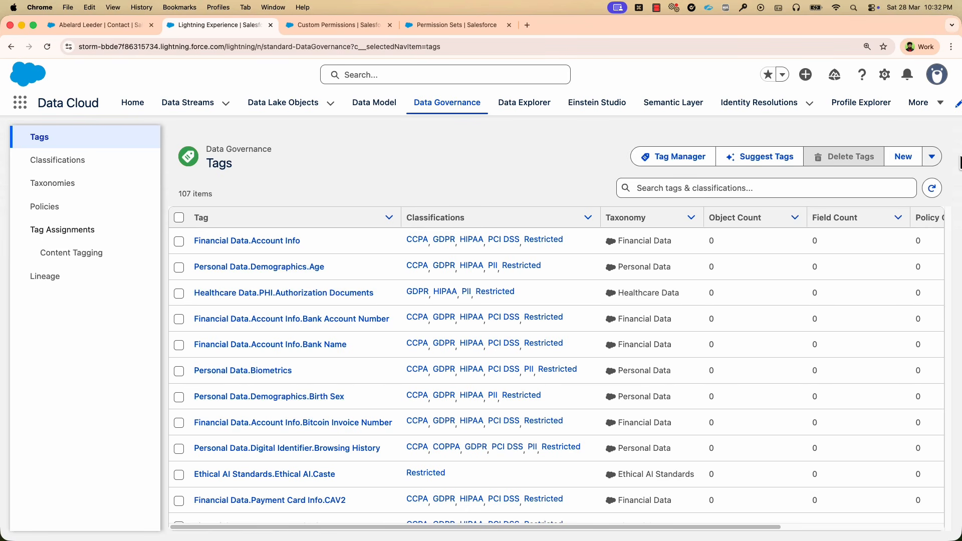
click(900, 157)
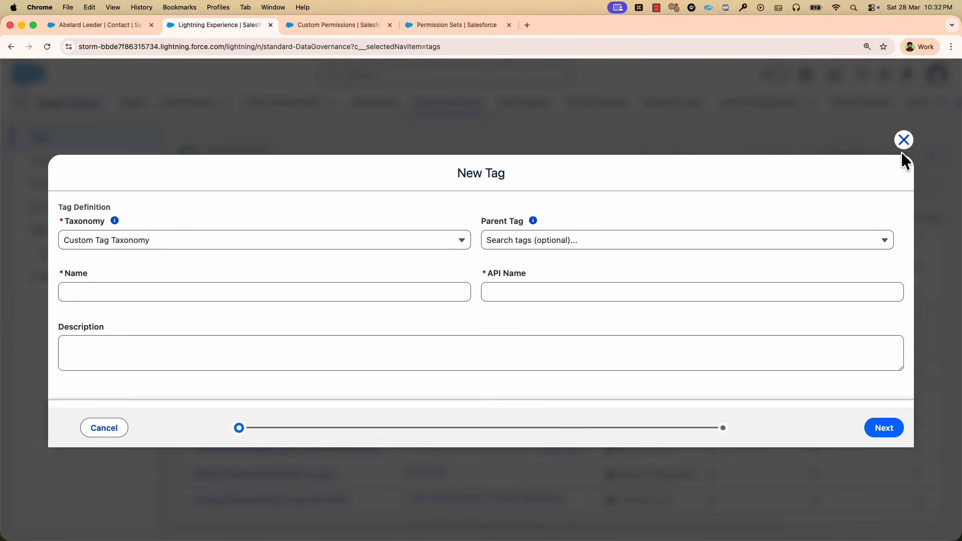
click(903, 146)
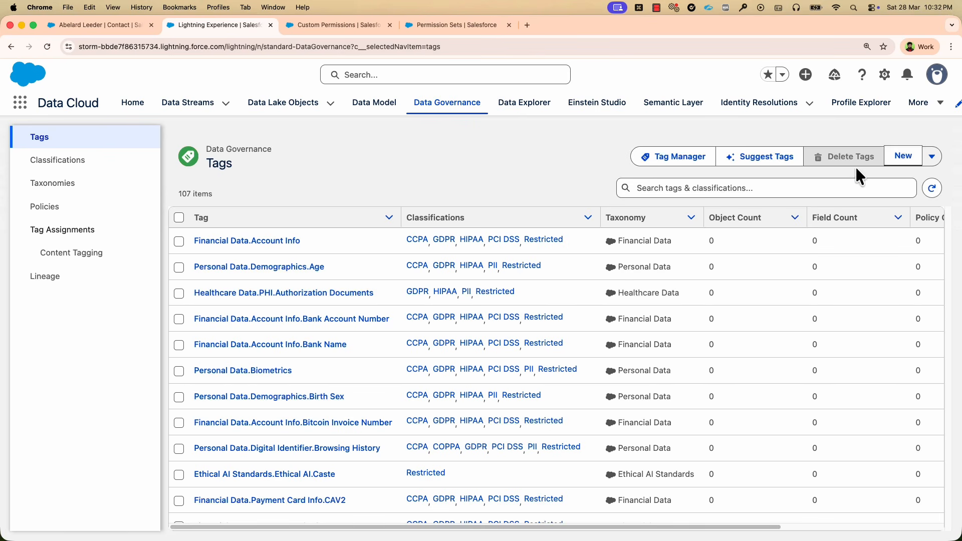
In Tag Manager, search the default data space's data model objects for "address" and open Unified Indv Contact Point Address.
click(662, 164)
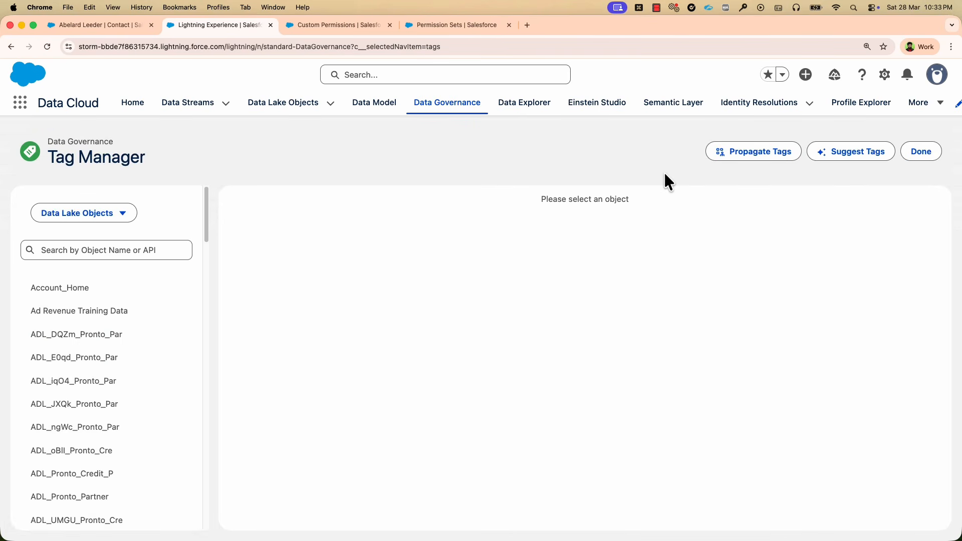
click(106, 215)
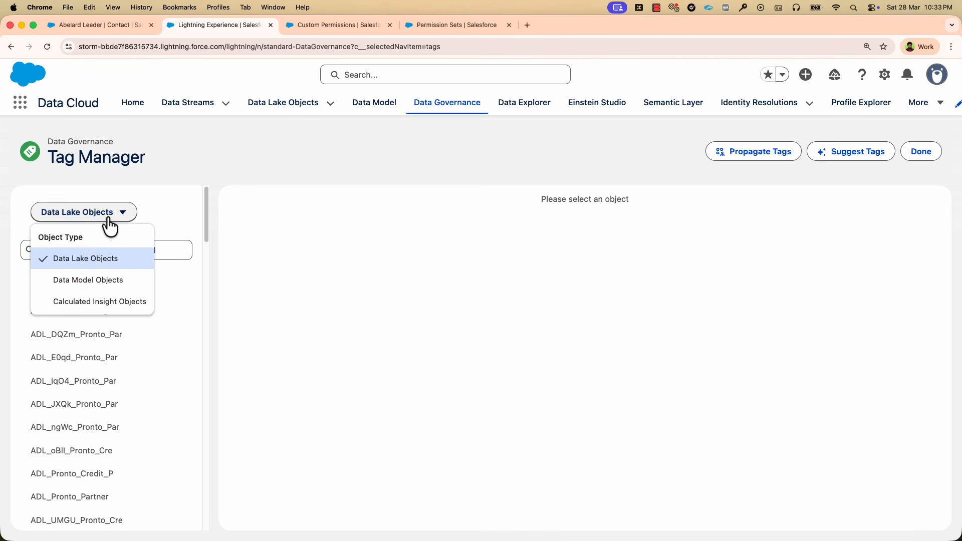
click(93, 289)
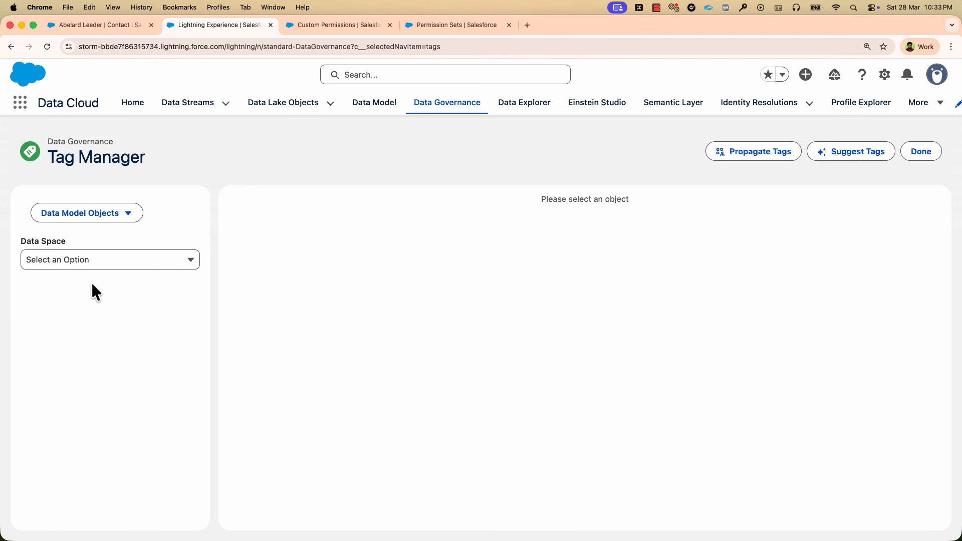
click(80, 287)
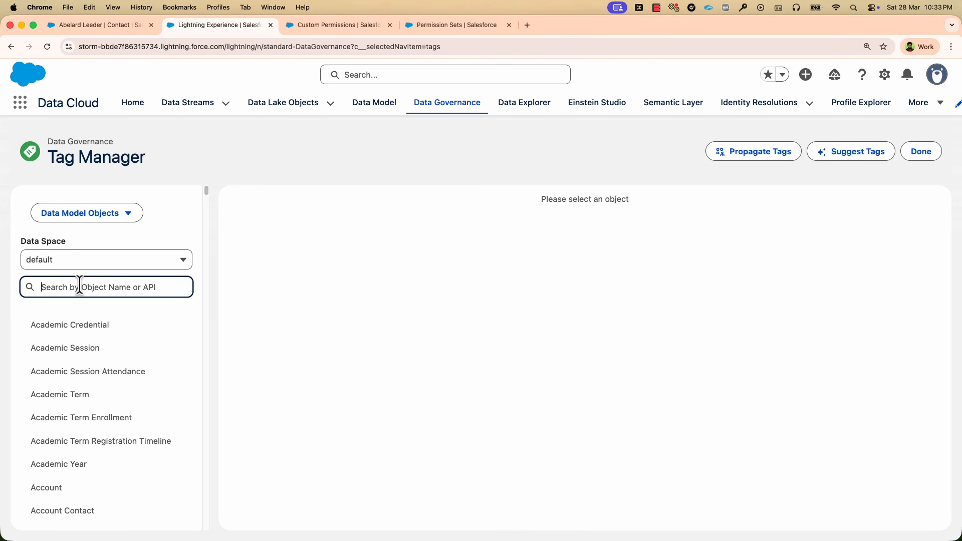
text(address)
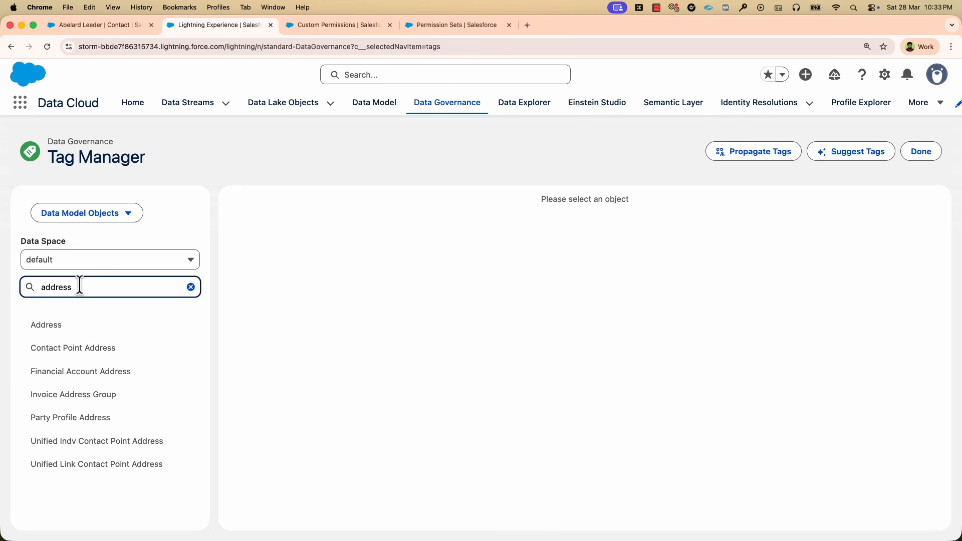
click(38, 448)
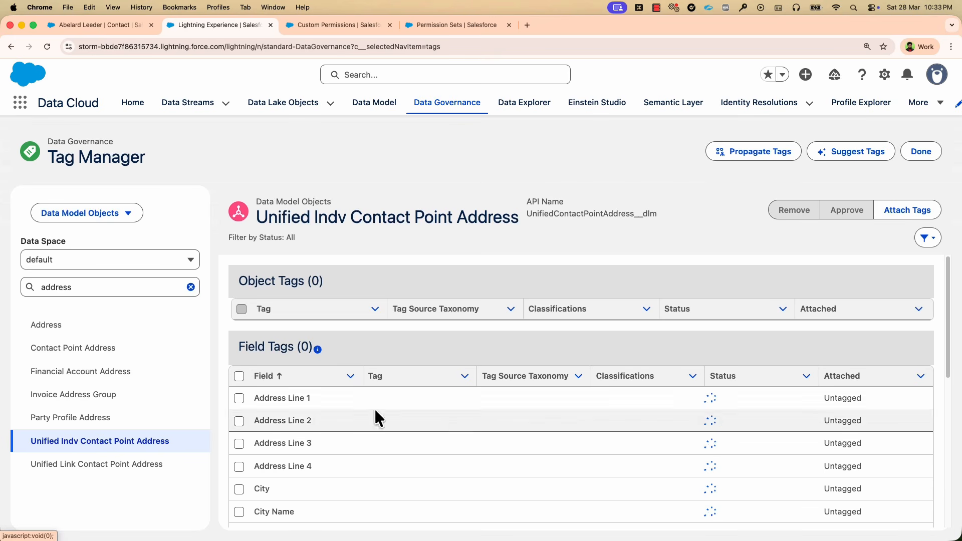
Attach the tag Personal Data.Location.Street Address to the Address Line 1 field, save it and finish in Tag Manager.
click(903, 219)
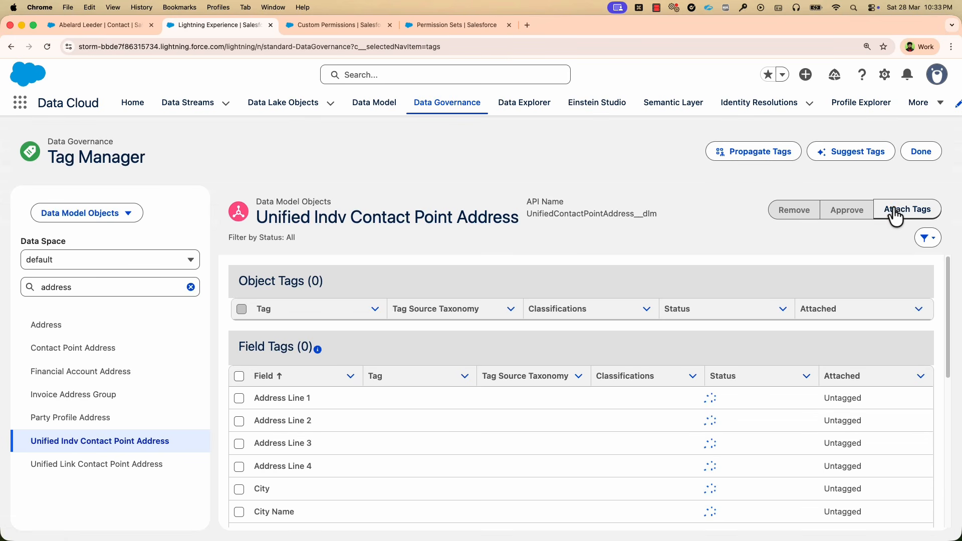
click(105, 184)
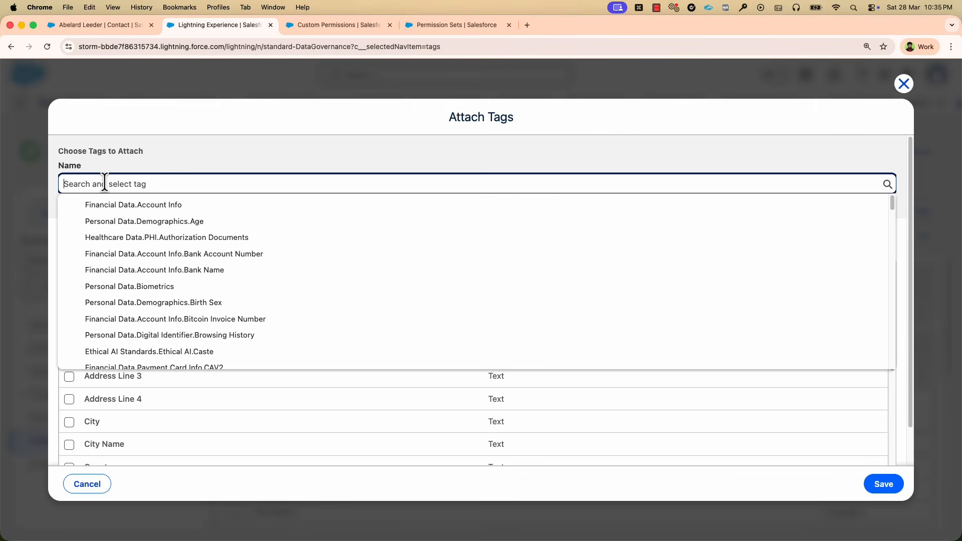
text(Personal Data.Location.Street Address)
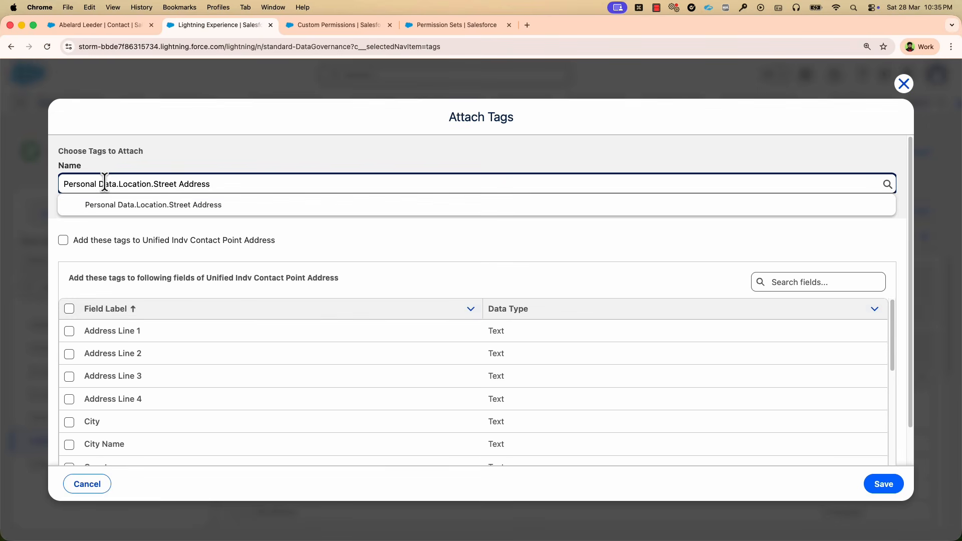
click(108, 213)
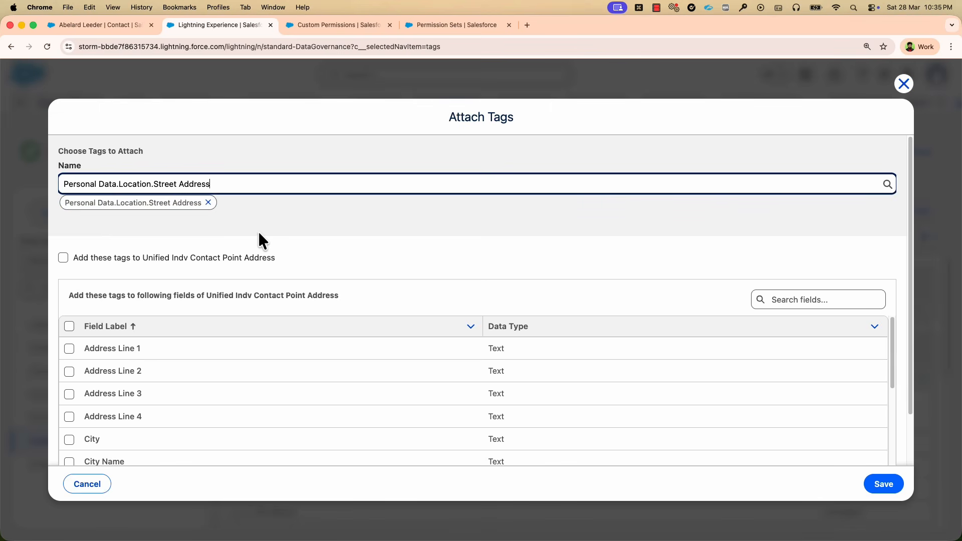
click(68, 350)
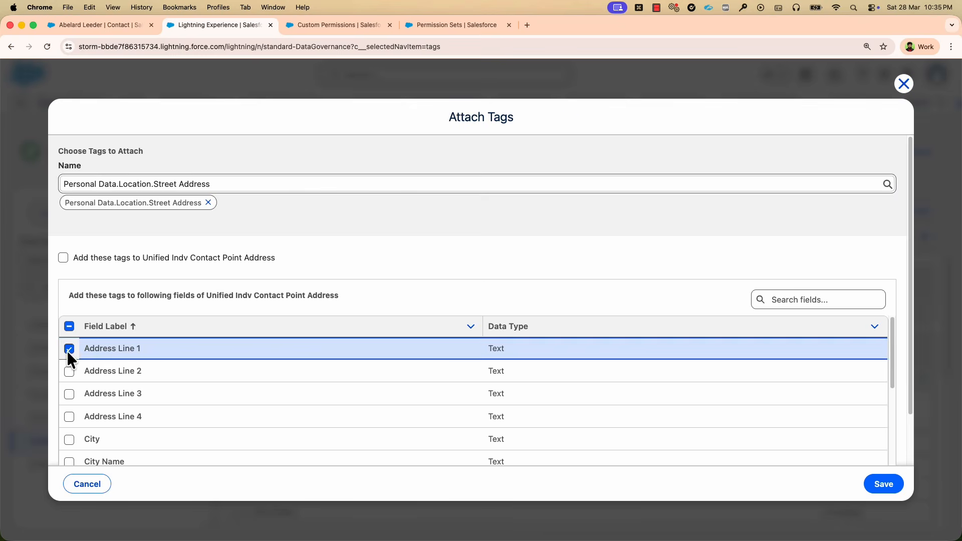
click(881, 486)
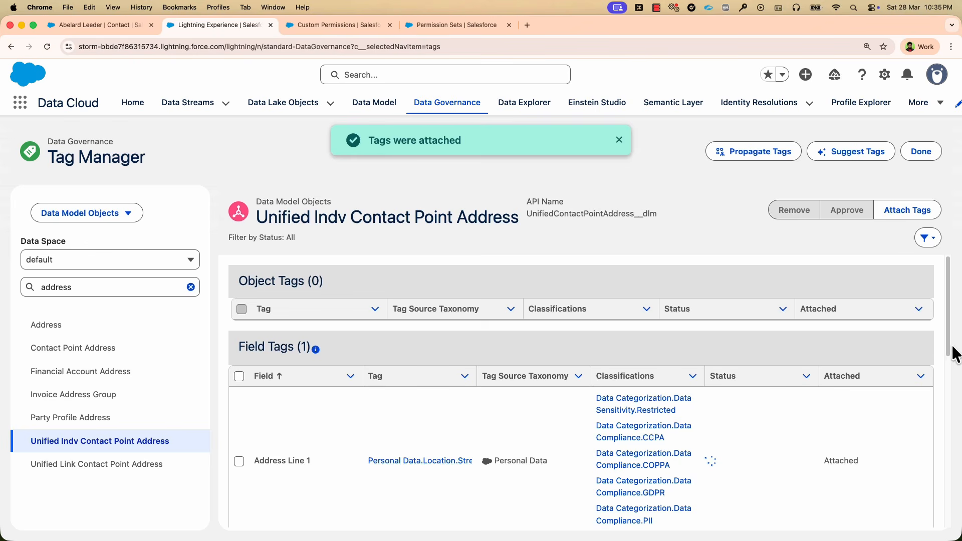
drag(949, 350, 947, 372)
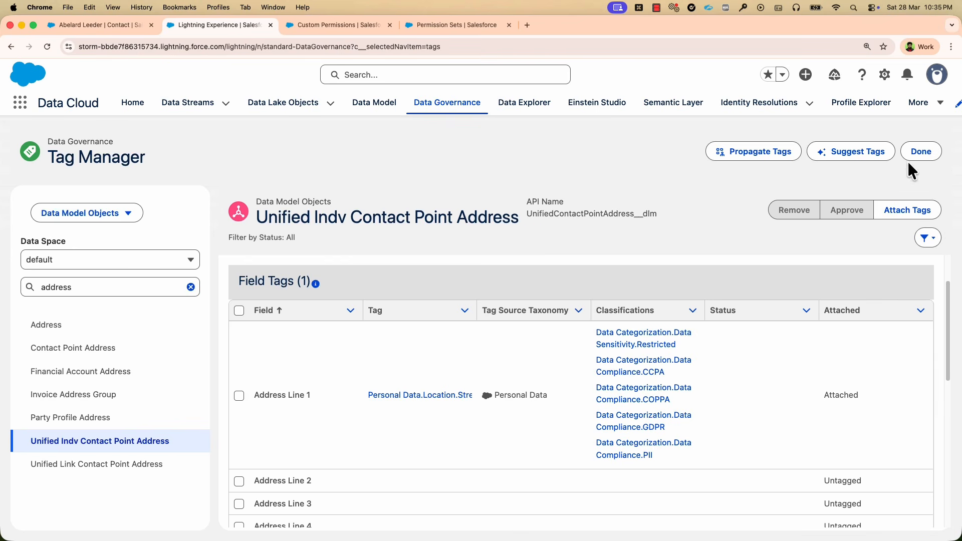
click(922, 151)
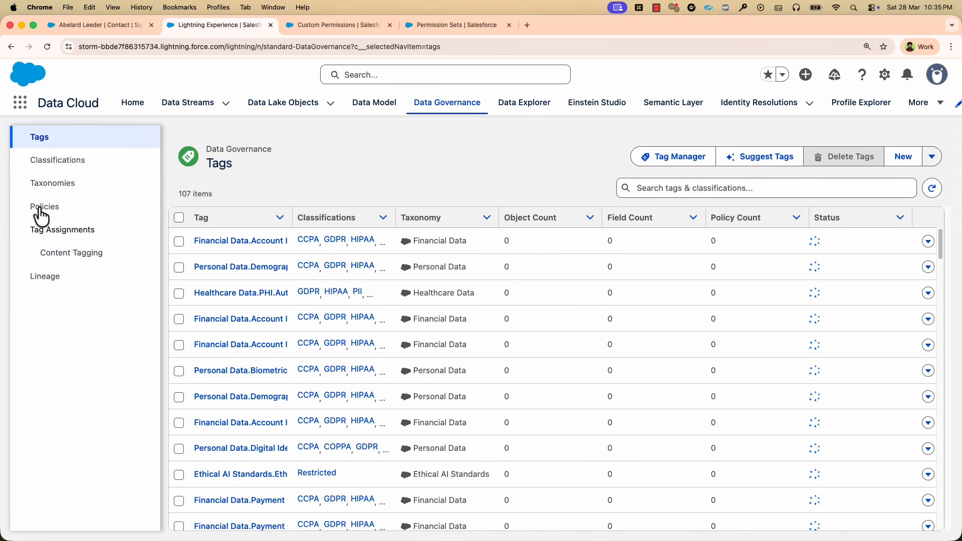
Review the Data Governance lists of classifications, tag taxonomies and custom policies.
click(34, 163)
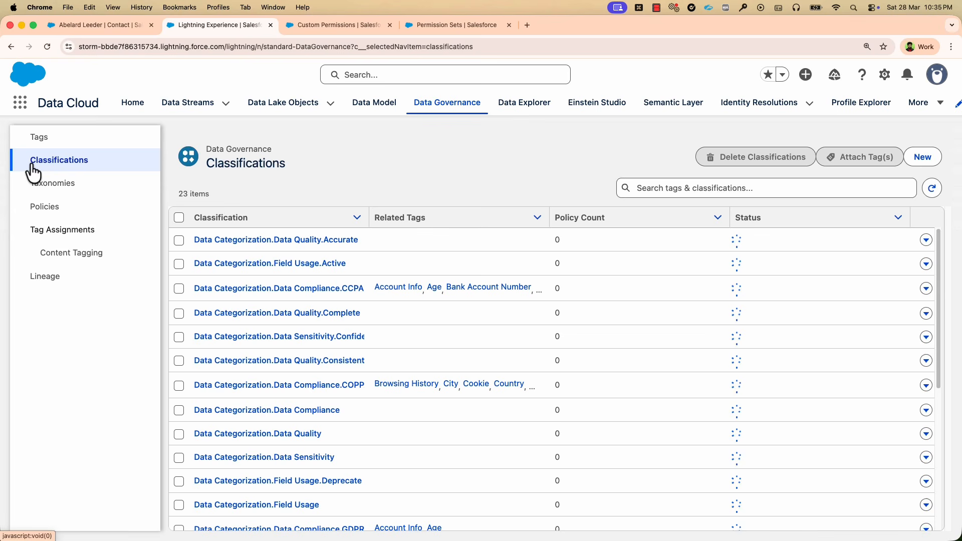
click(34, 191)
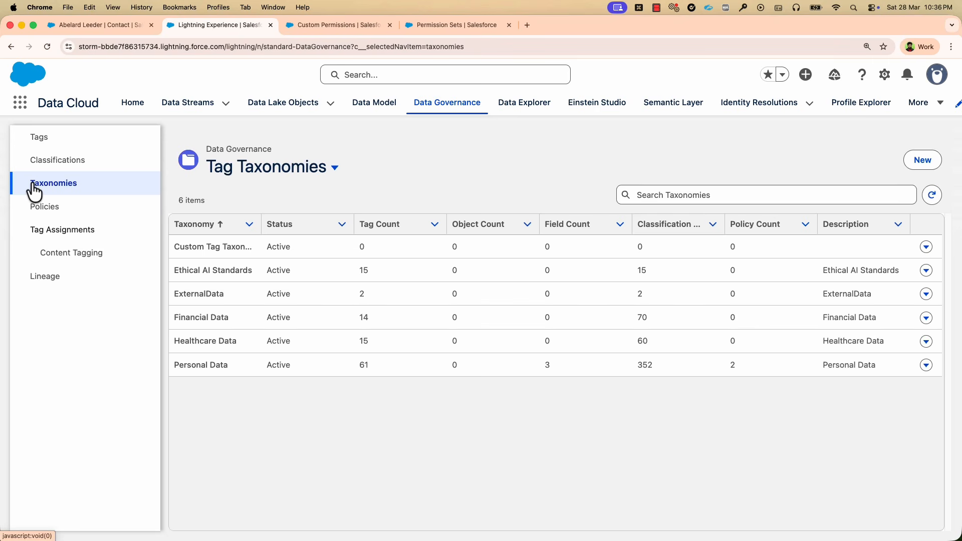
click(30, 215)
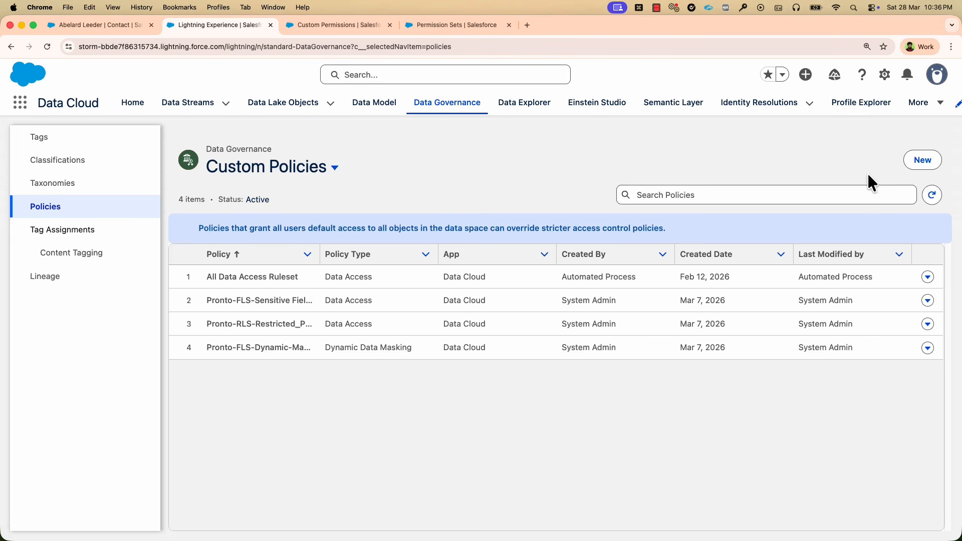
Create a Data Access policy named Pronto-FLS-Sensitive Fields with the description "Sensitive fields of Pronto Data Model Objects".
click(912, 169)
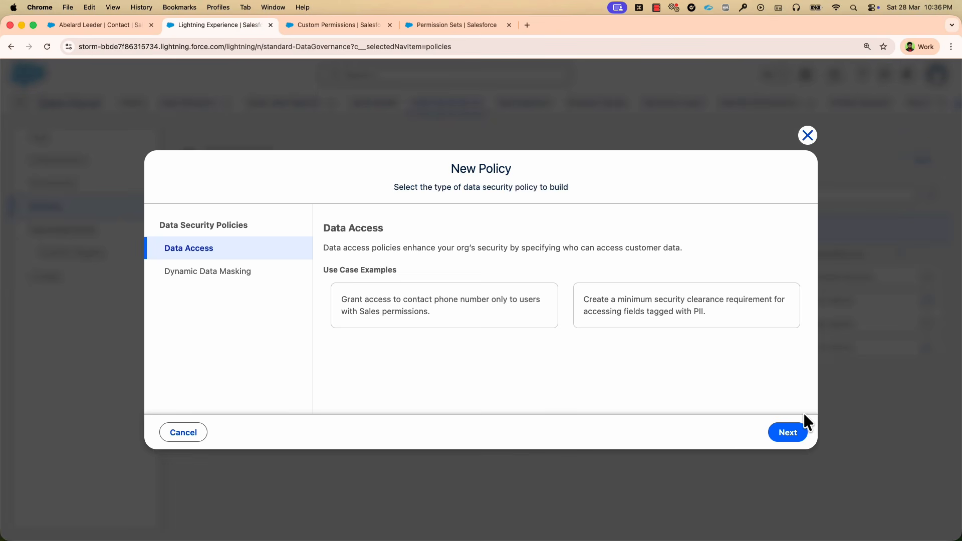
click(787, 440)
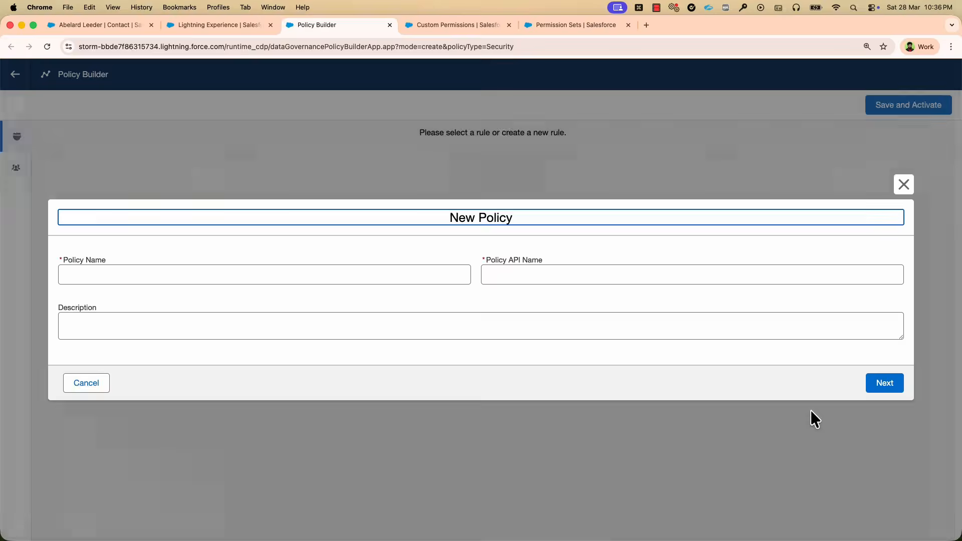
click(305, 274)
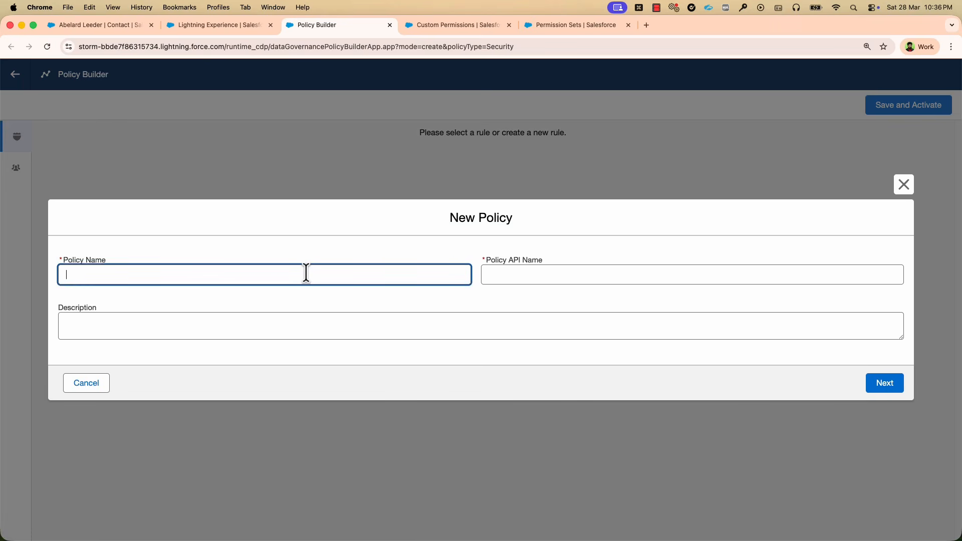
text(Pronto-FLS-Sensitive Fields)
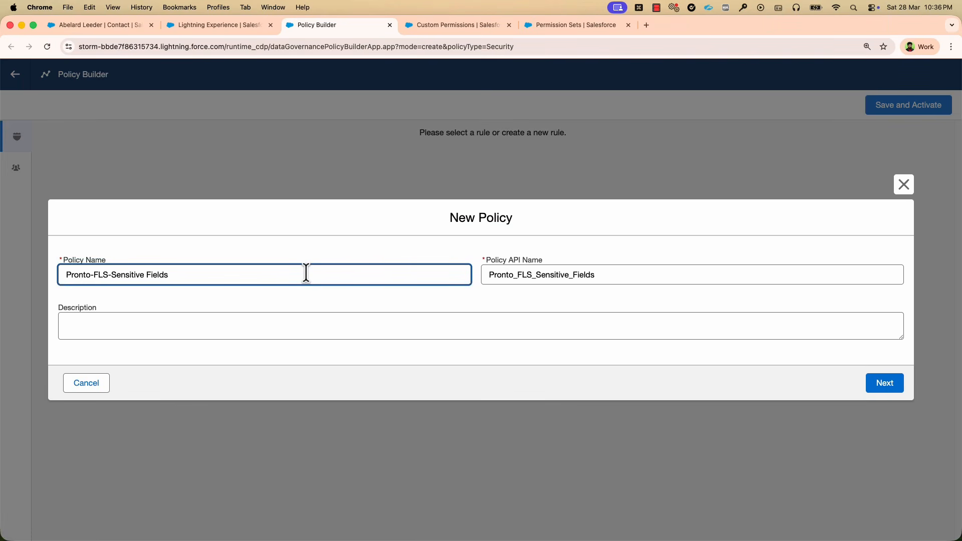
click(296, 320)
text(Sensitive fields of Pronto Data Model Objects)
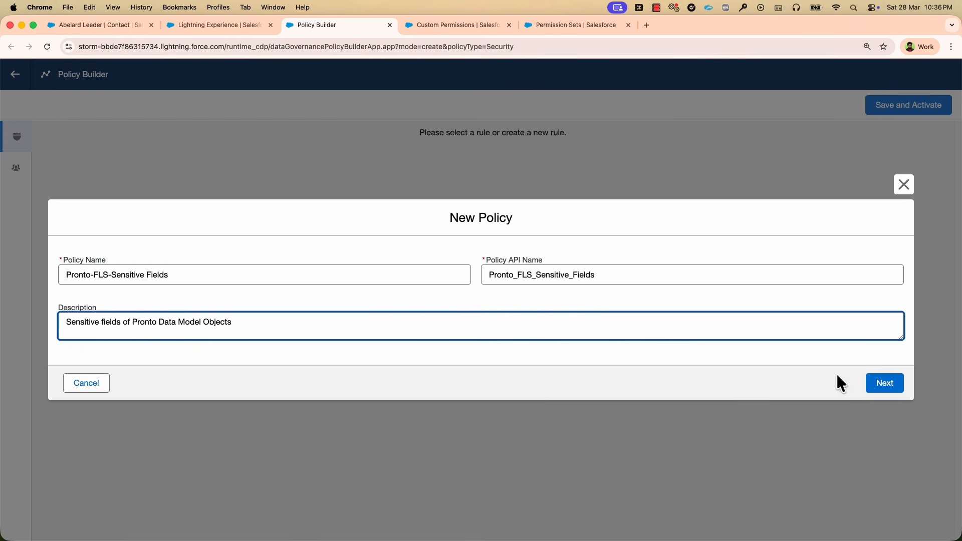
click(872, 392)
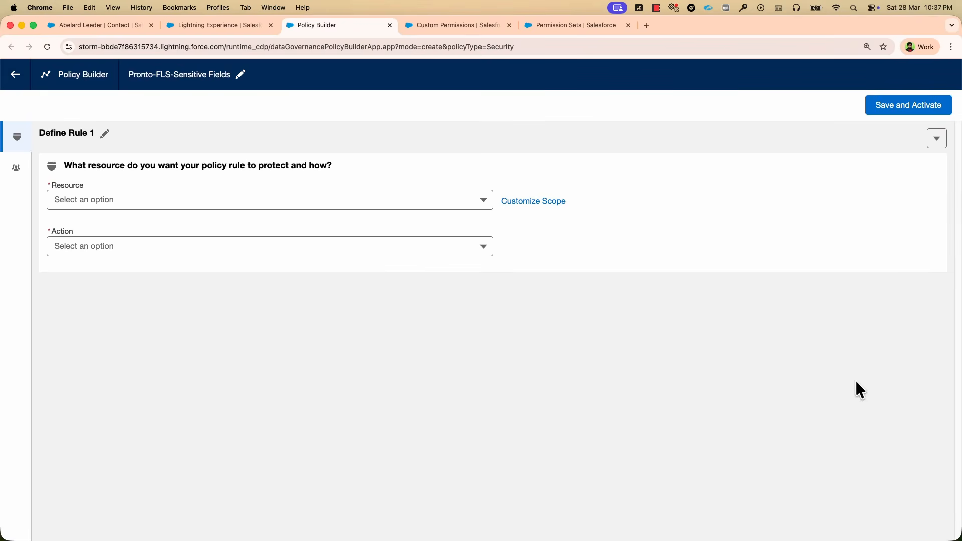
Set the policy rule's resource to Field and its action to Deny access.
click(468, 203)
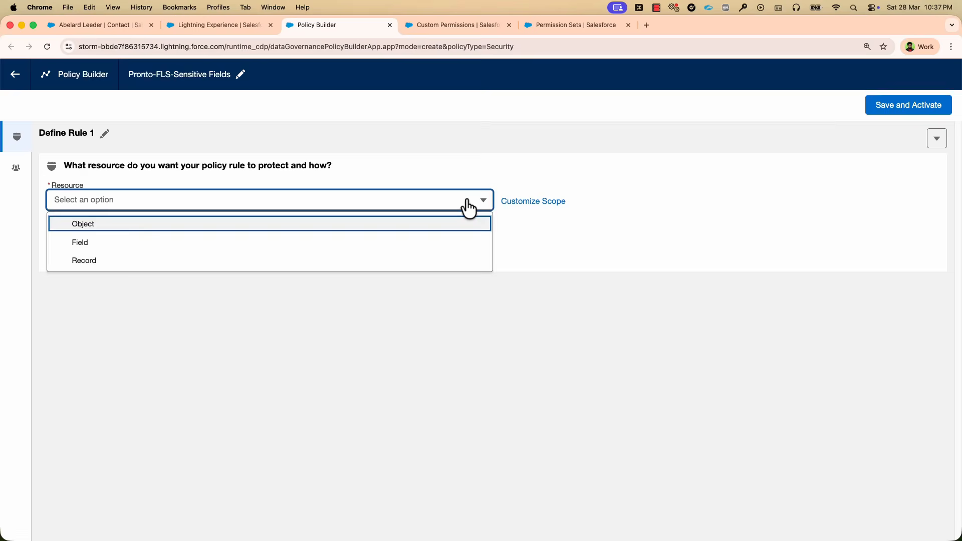
click(433, 245)
click(439, 249)
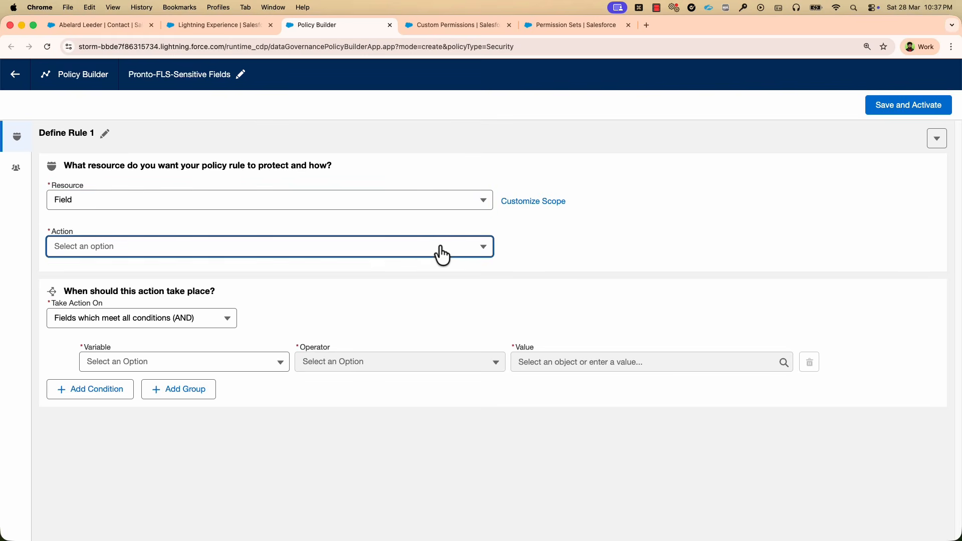
click(429, 273)
Set the rule's condition to Tag Is In Personal Data.Location.Street Address.
click(274, 362)
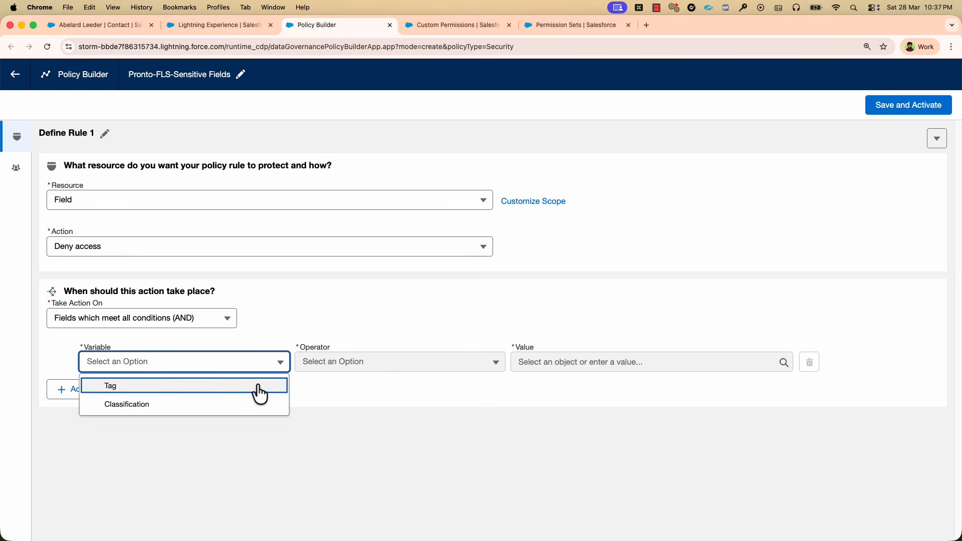
click(274, 384)
click(394, 371)
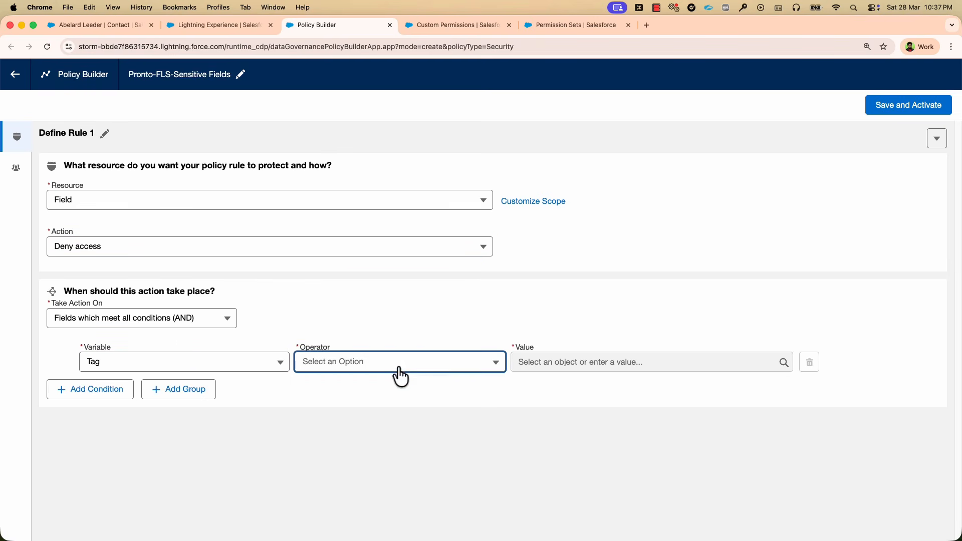
click(395, 386)
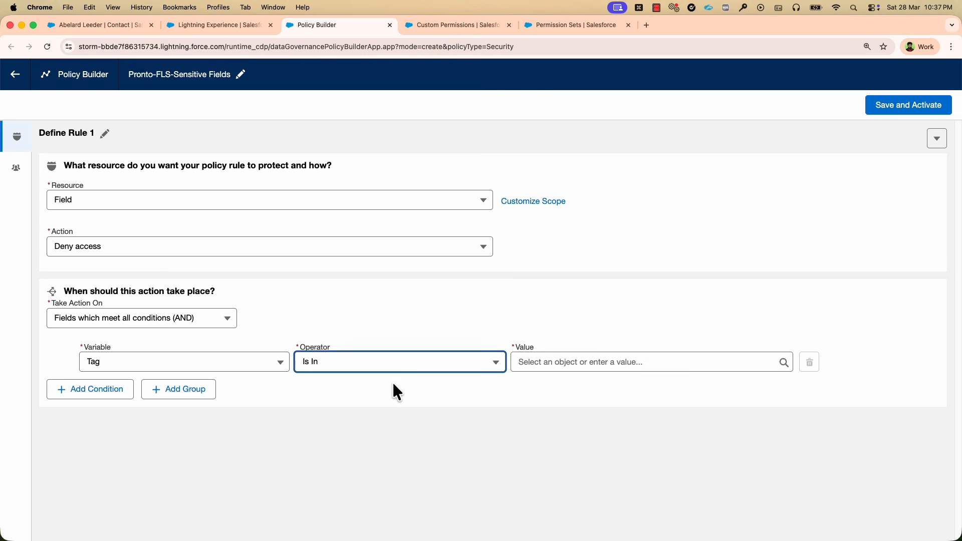
click(532, 366)
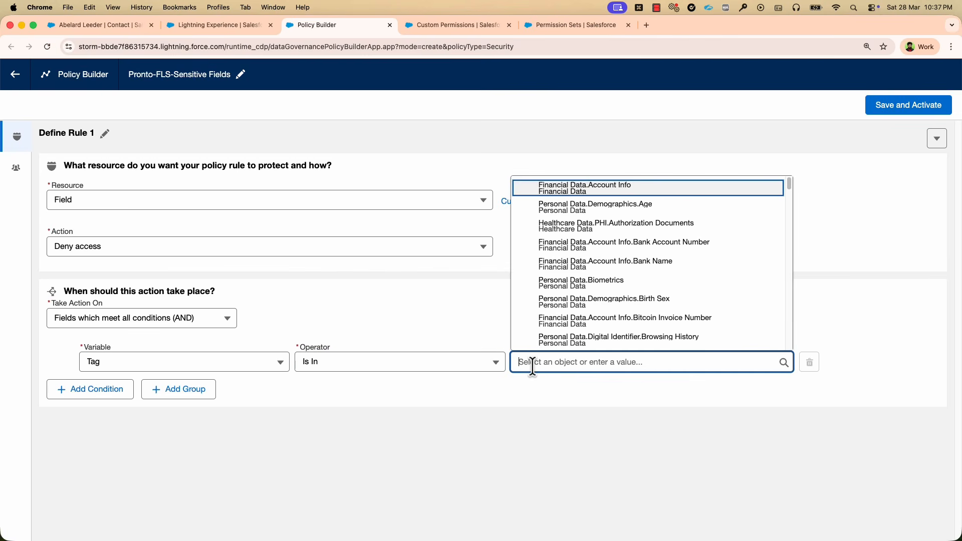
text(Personal Data.Location.Street Address)
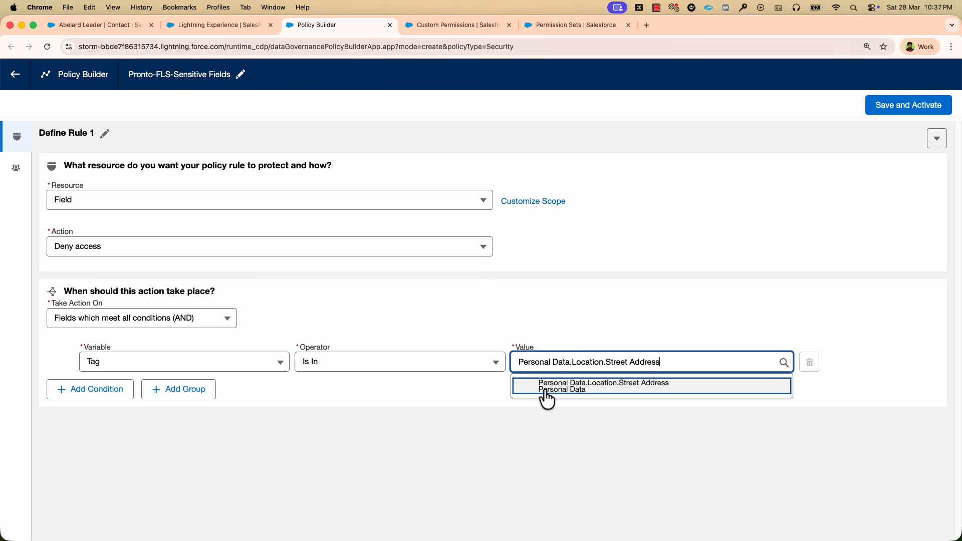
click(545, 390)
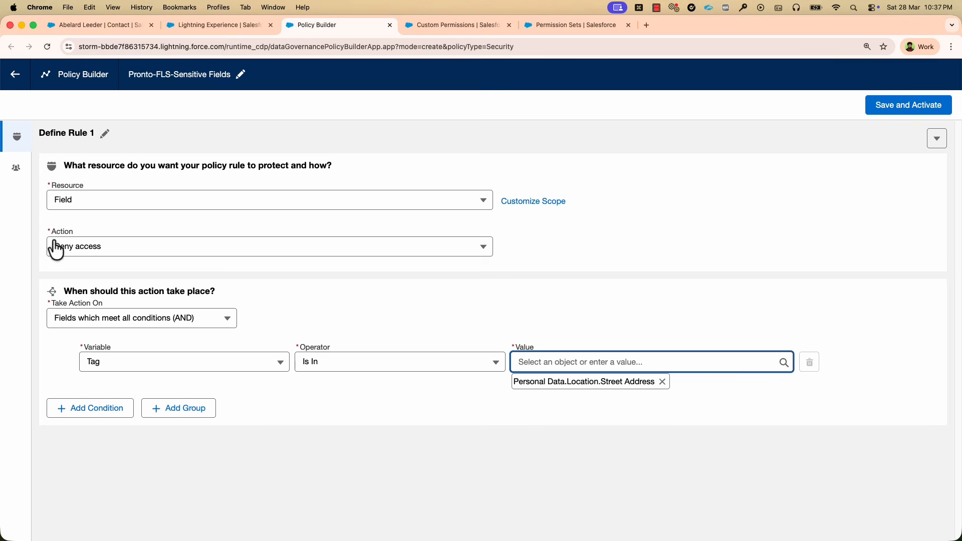
Apply the policy to all users who meet all conditions, with Assigned Permission Is Not In Pronto-All Data Access.
click(16, 168)
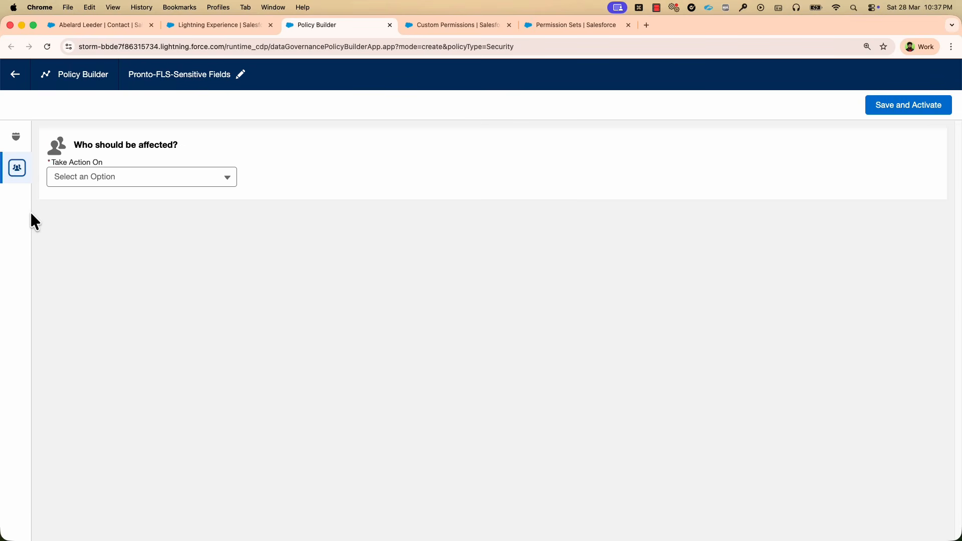
click(54, 181)
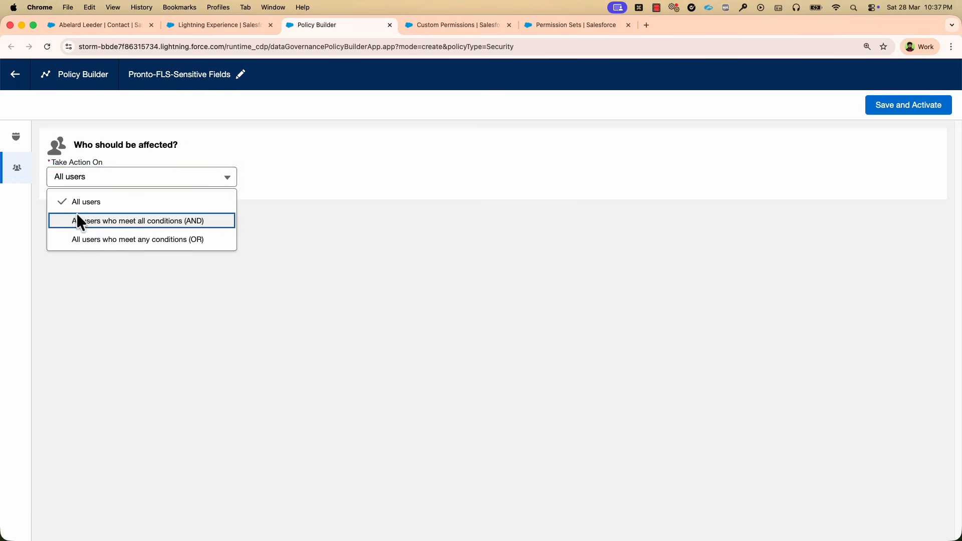
click(78, 221)
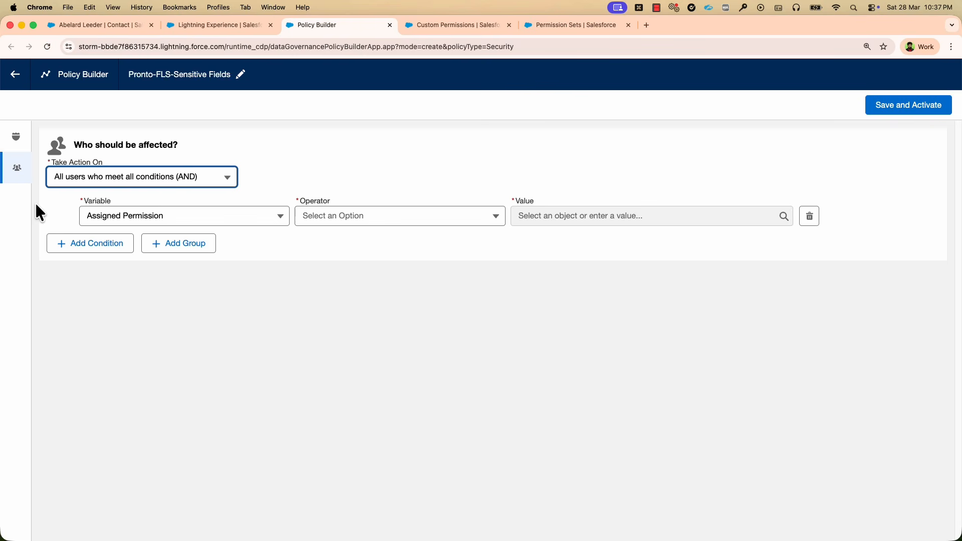
click(488, 217)
click(463, 240)
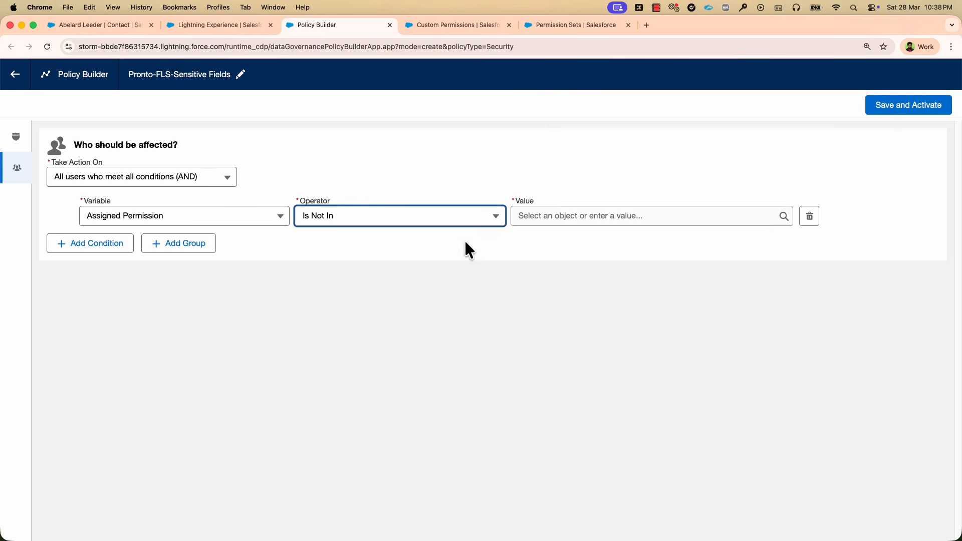
click(538, 211)
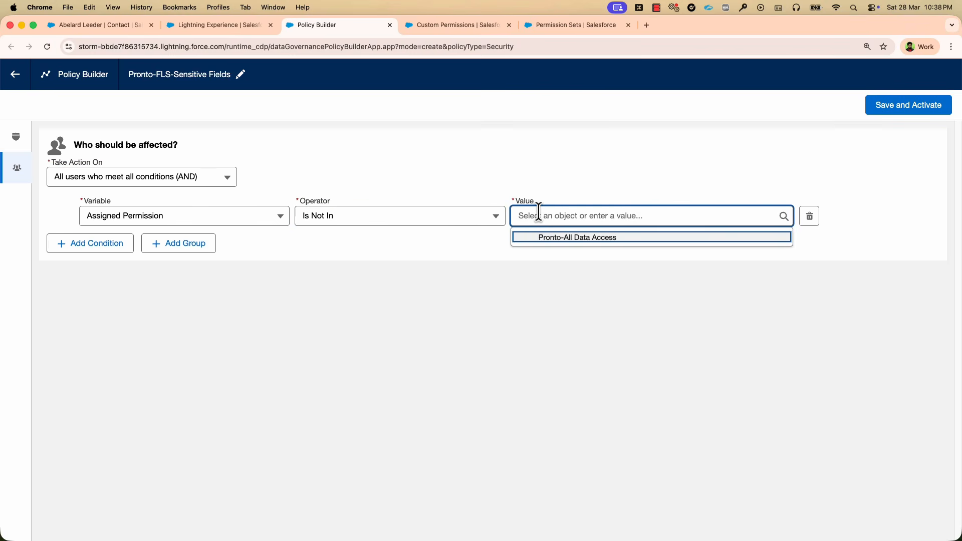
click(528, 241)
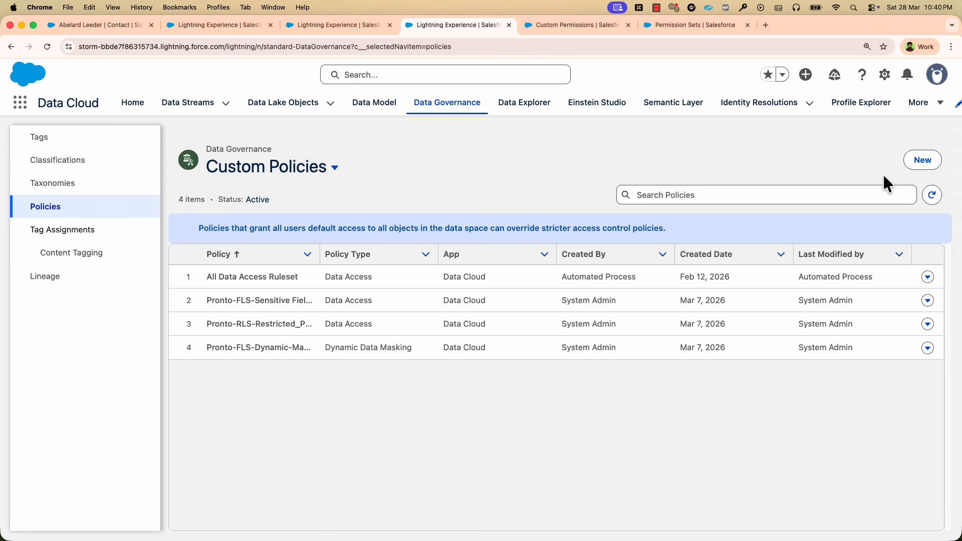
Examine the Pronto-All Data Access custom permission's details and the custom permissions of the permission set with the same name.
drag(316, 257, 364, 257)
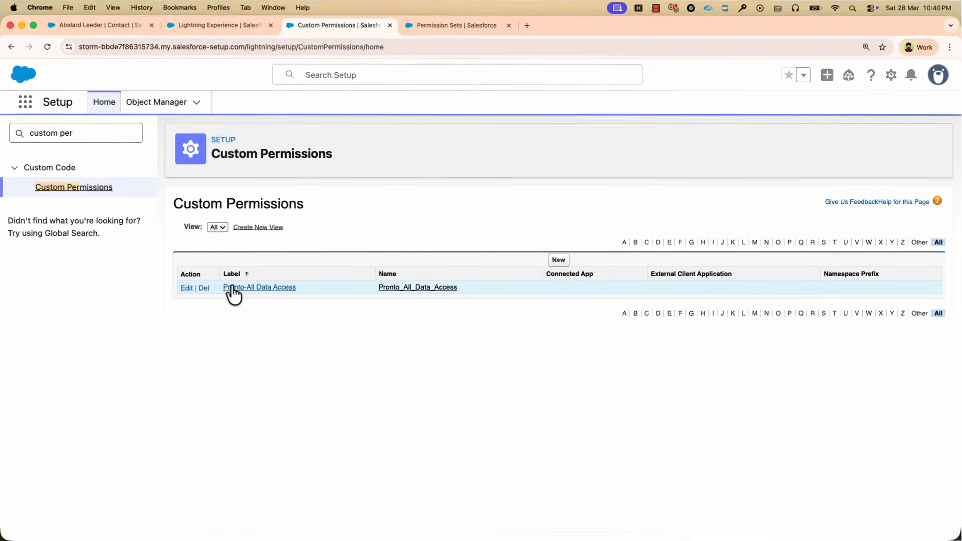
click(233, 289)
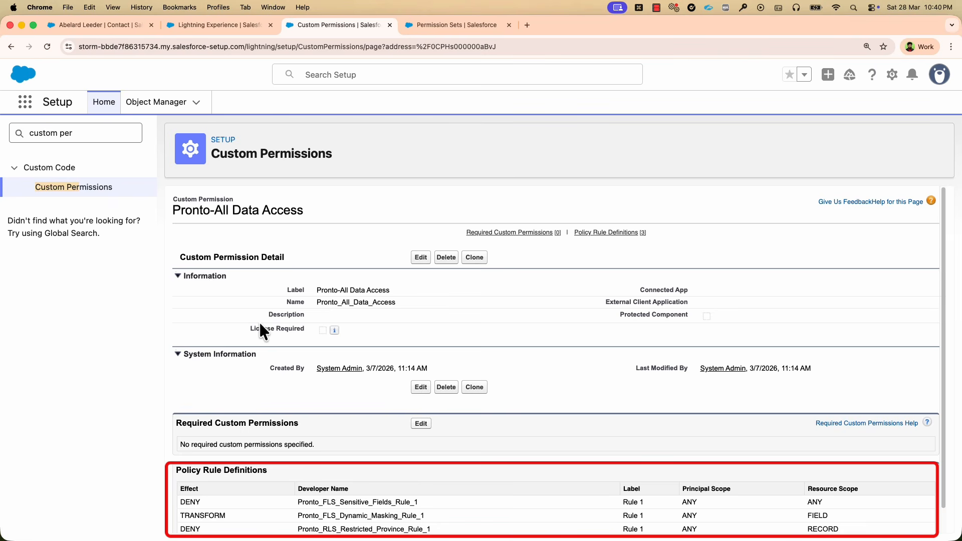
click(428, 29)
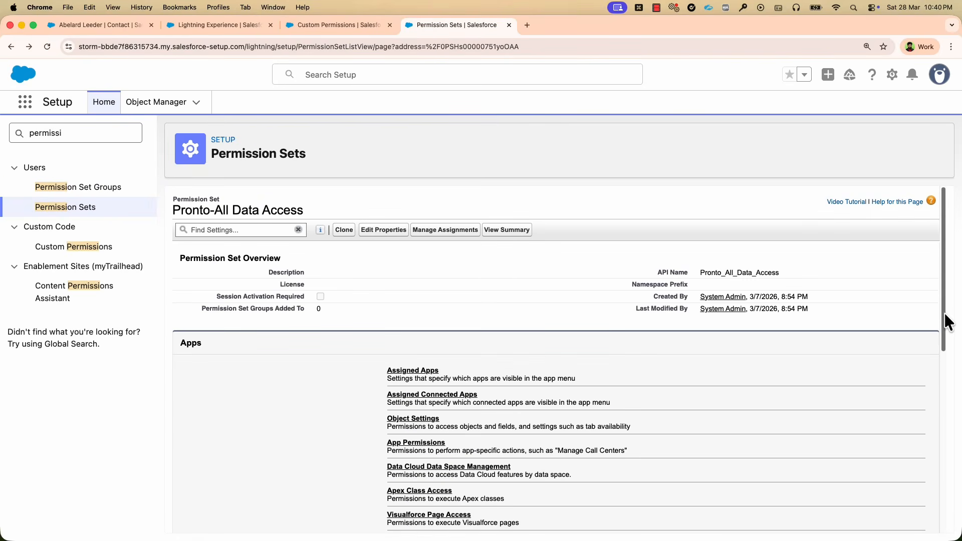
drag(945, 313, 946, 438)
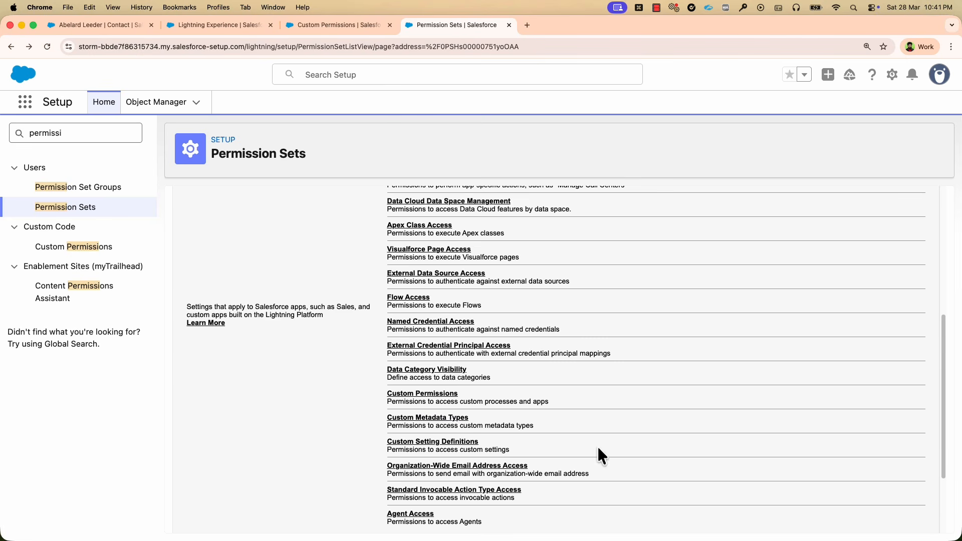
click(392, 394)
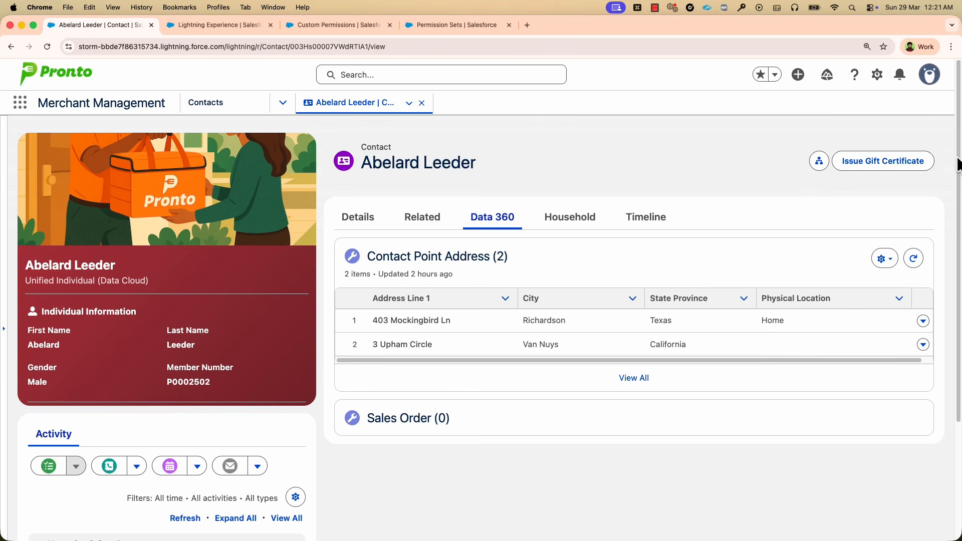
Open the Pronto-RLS-Restricted_Province policy for editing and review its record rule and affected users.
key(ctrl+Right)
click(243, 29)
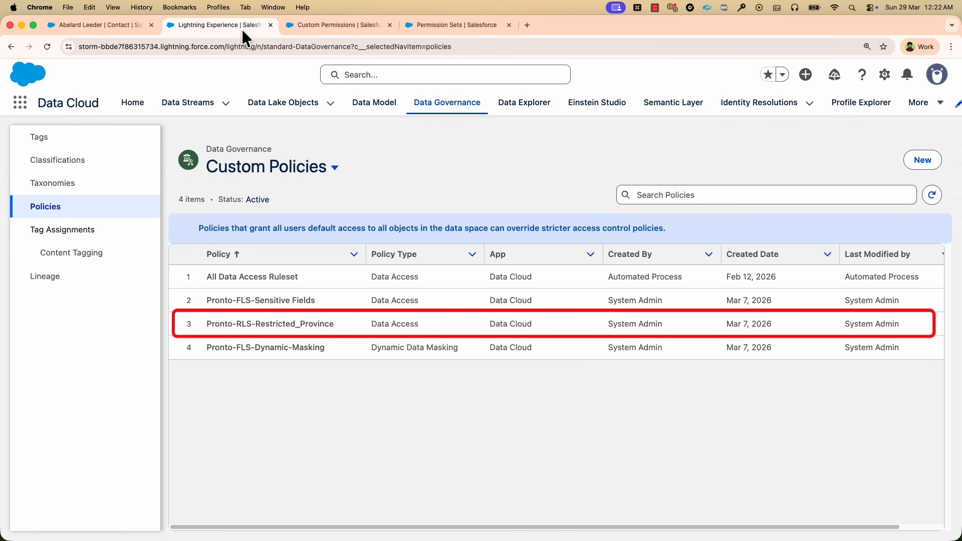
scroll(903, 533, right, 3)
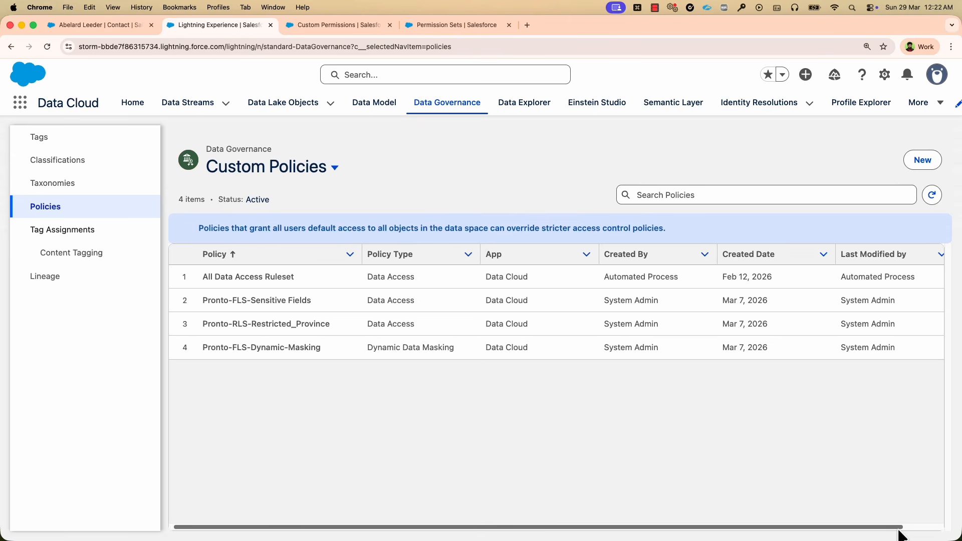
click(933, 323)
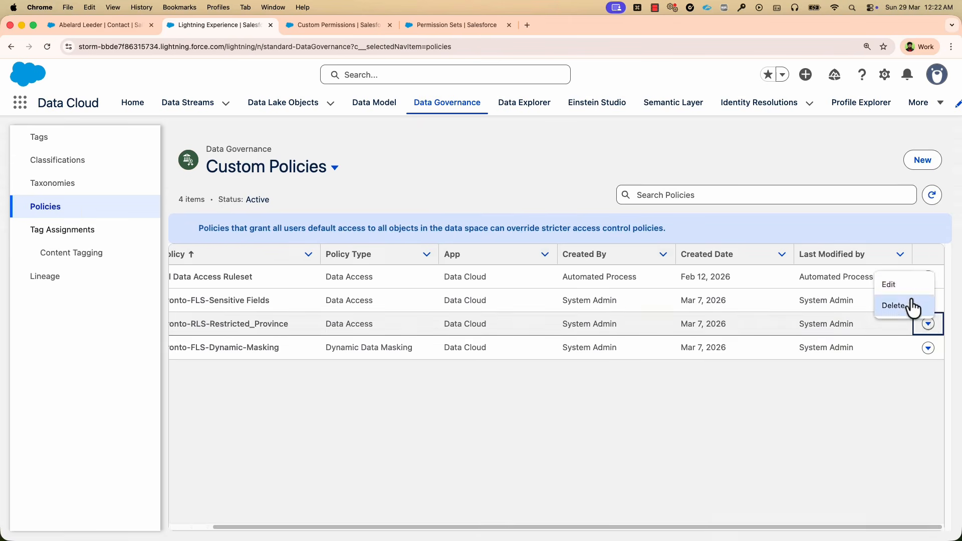
click(898, 283)
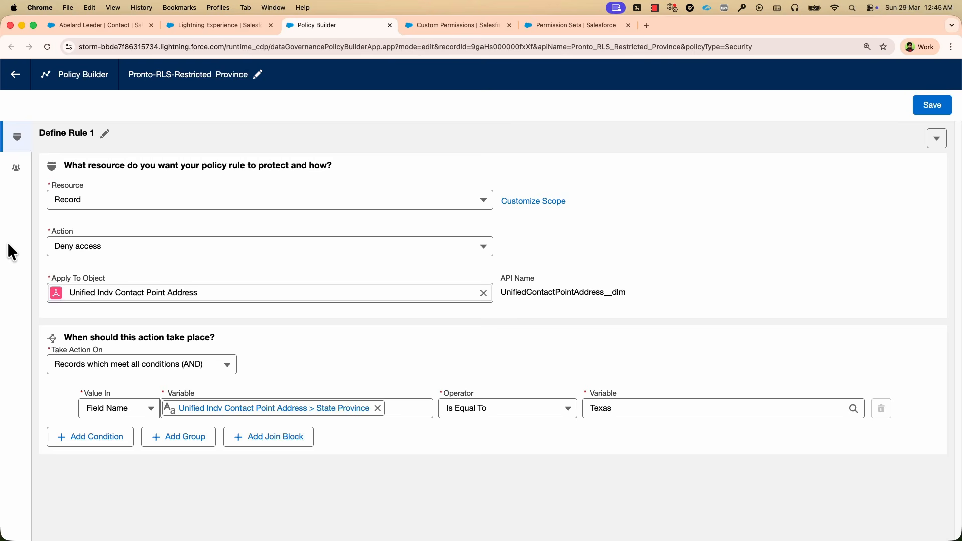
click(17, 172)
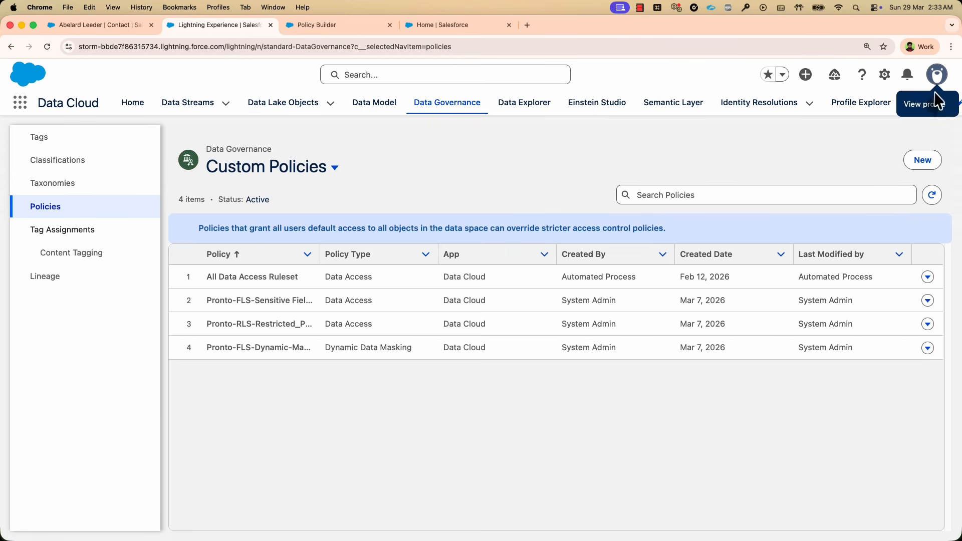
Review the Dynamic Data Masking type offered for a new policy, and close the dialog without creating one.
click(923, 160)
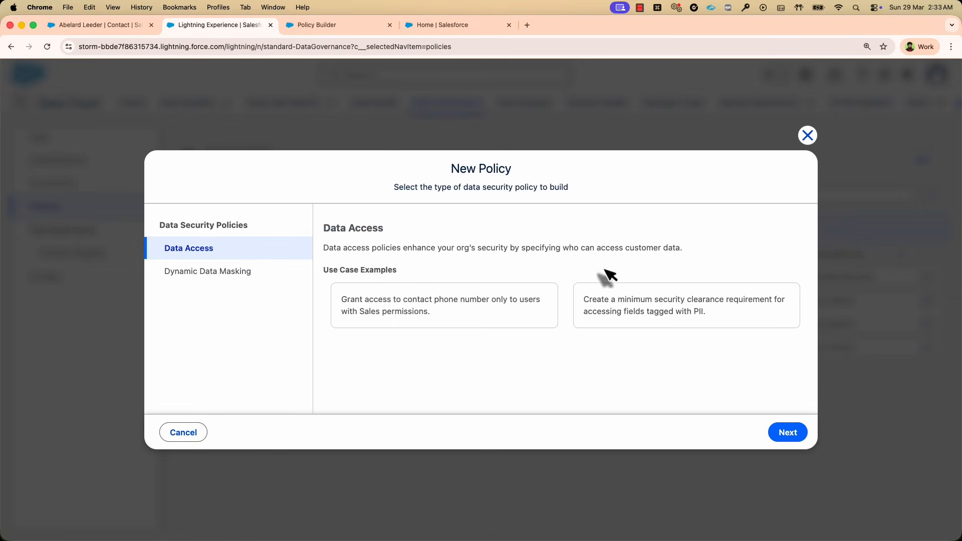
click(273, 273)
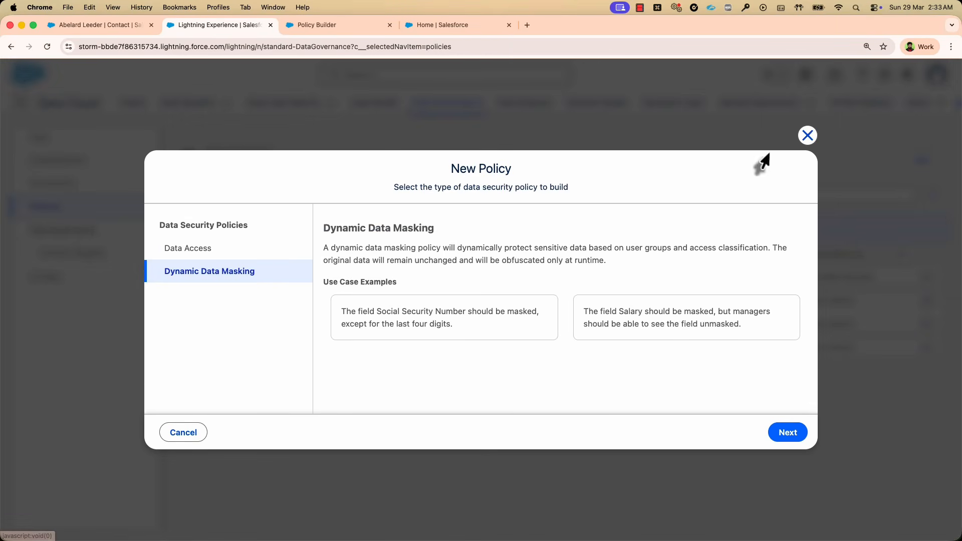
click(808, 136)
Open the Pronto-FLS-Dynamic-Masking policy for editing and examine its masking methods and redaction options.
click(927, 348)
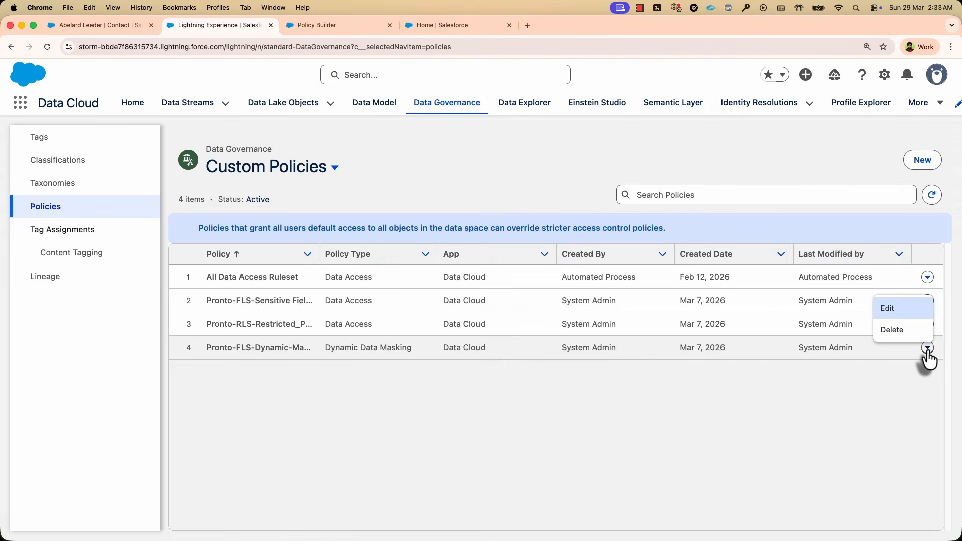
click(897, 309)
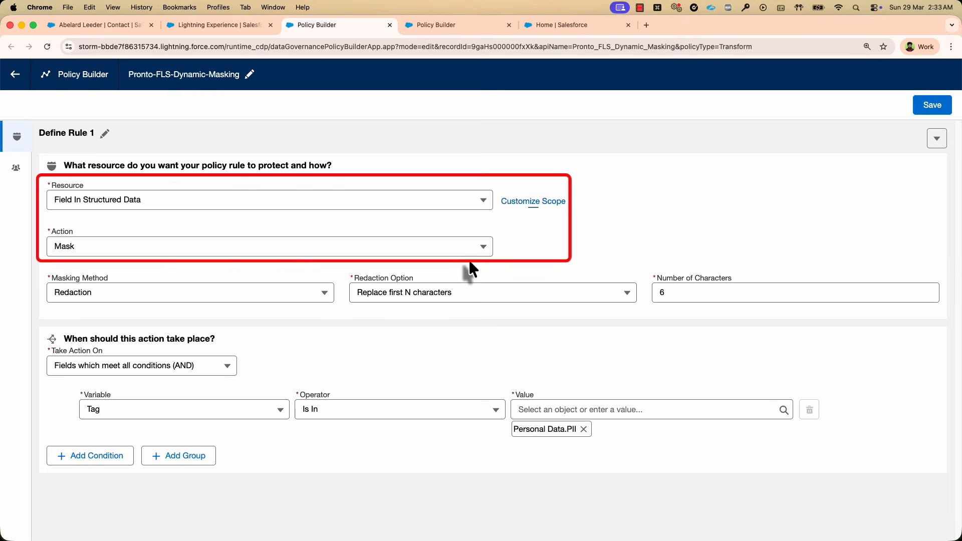
click(324, 301)
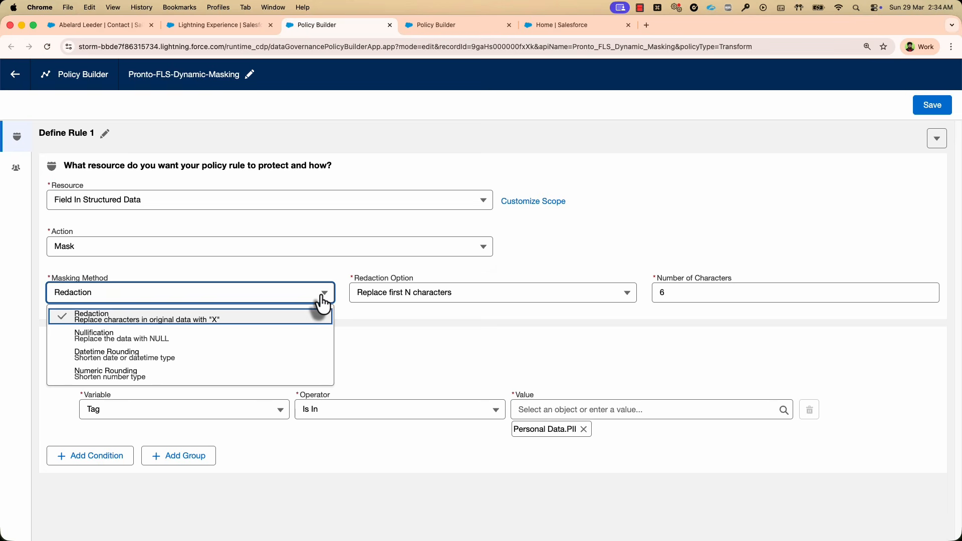
click(627, 297)
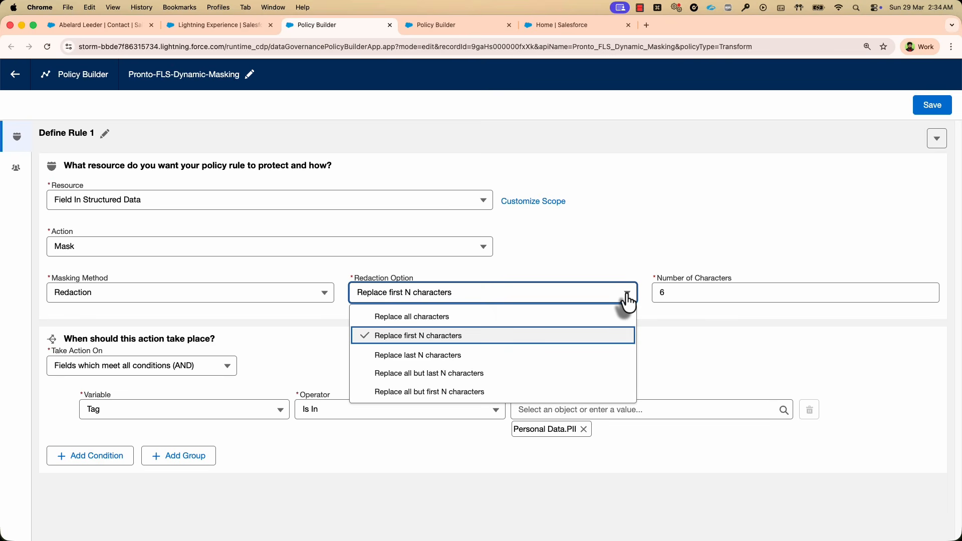
click(661, 311)
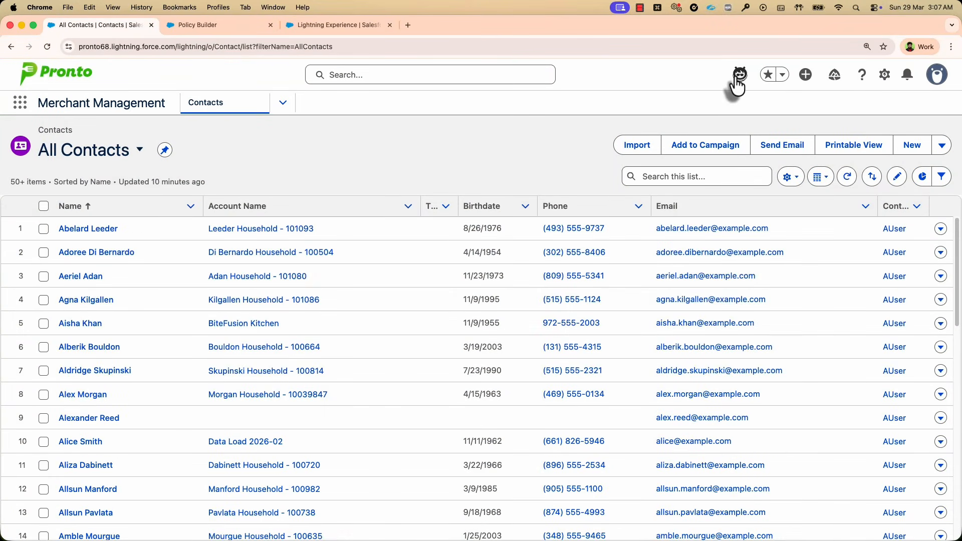
Ask Agentforce "What is the credit policy?" from the All Contacts page in each of the two browser sessions.
click(740, 75)
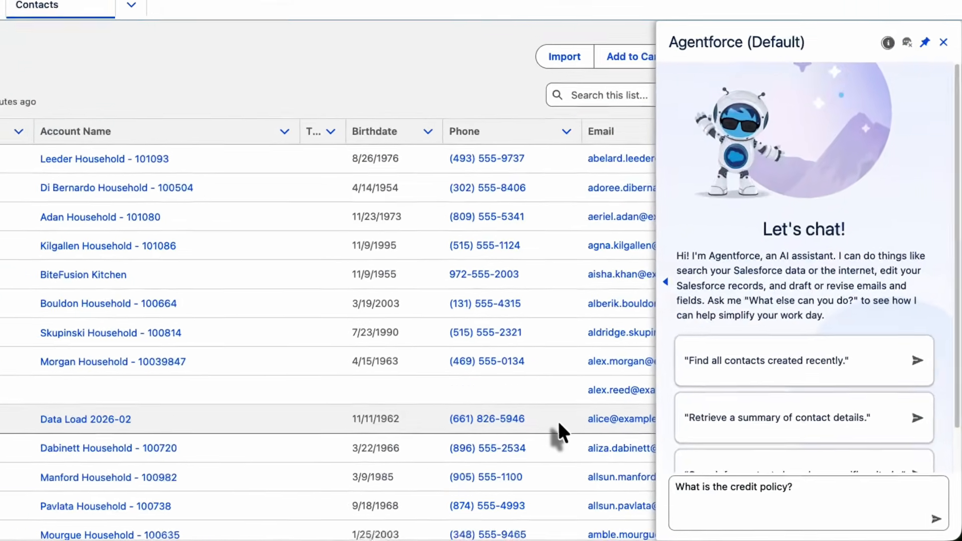
key(Return)
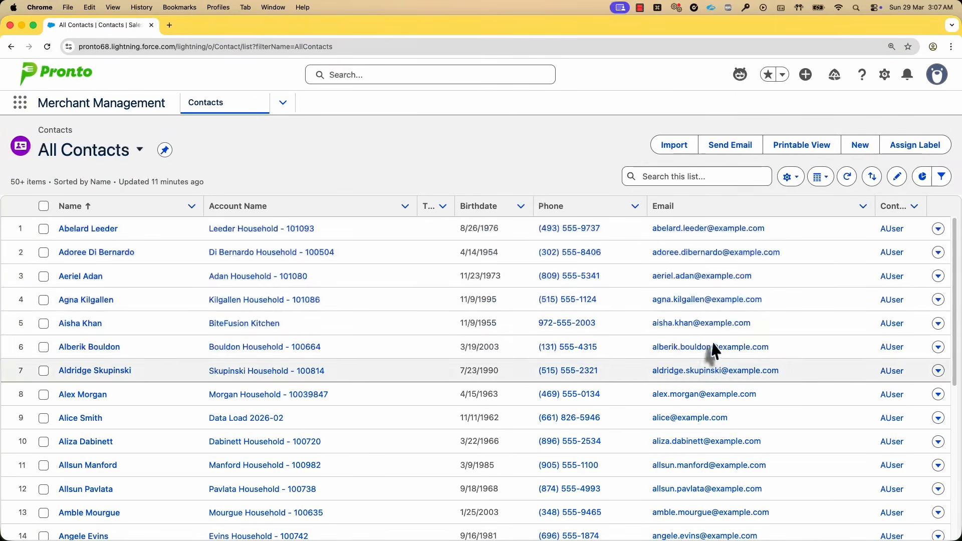
click(741, 75)
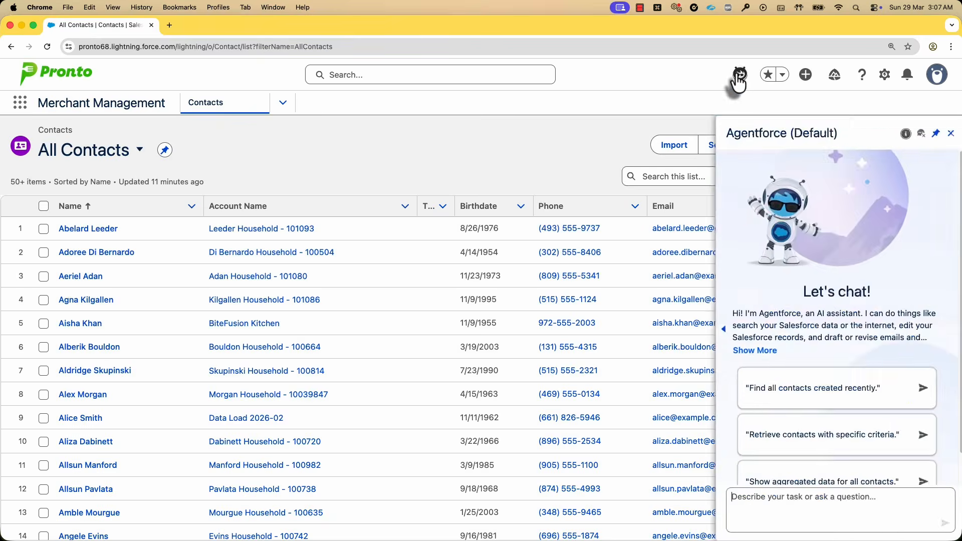
text(What is the credit policy?)
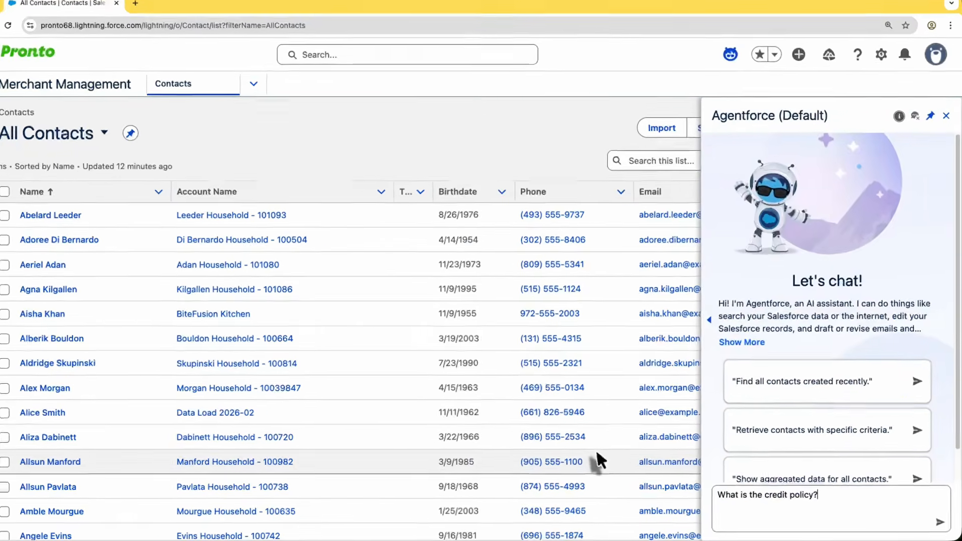
key(Return)
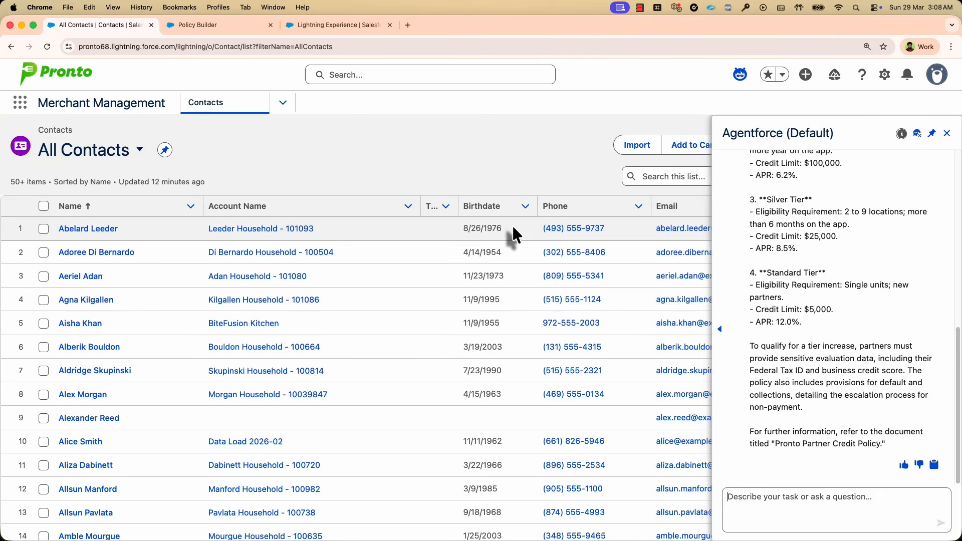
Review the Pronto-OLS-Unstructured-Financial policy rule, and find the ADL_Pronto_Partner chunk object in Tag Manager by searching for "chunk".
click(197, 29)
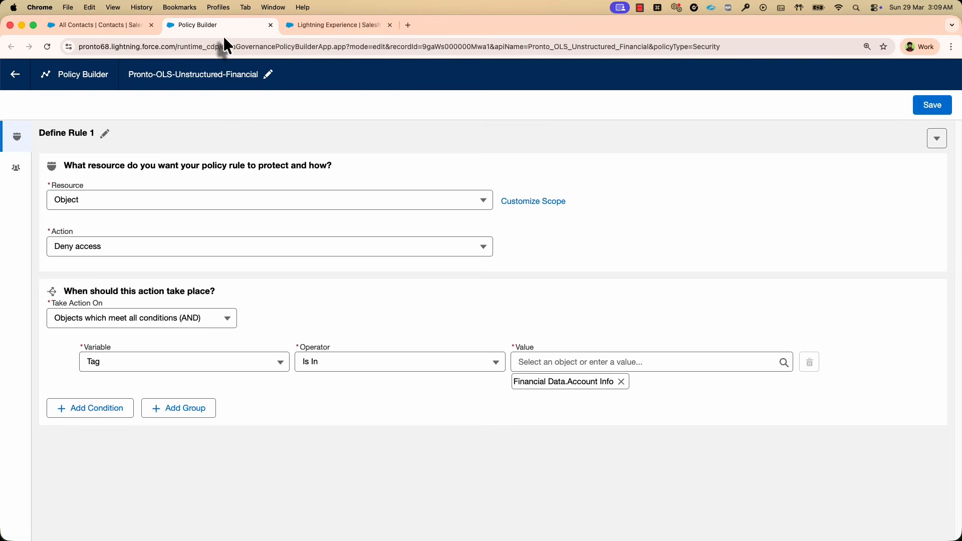
click(306, 28)
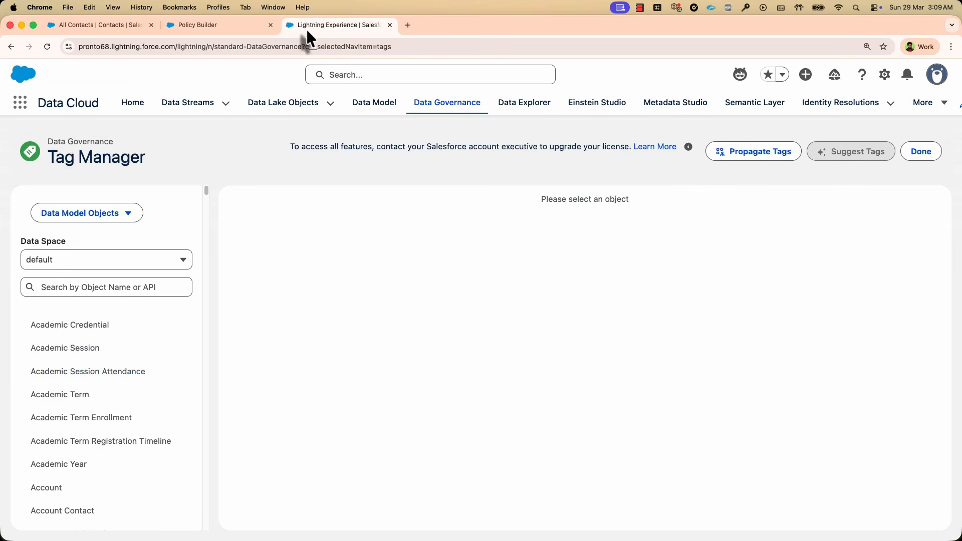
click(66, 287)
text(chunk)
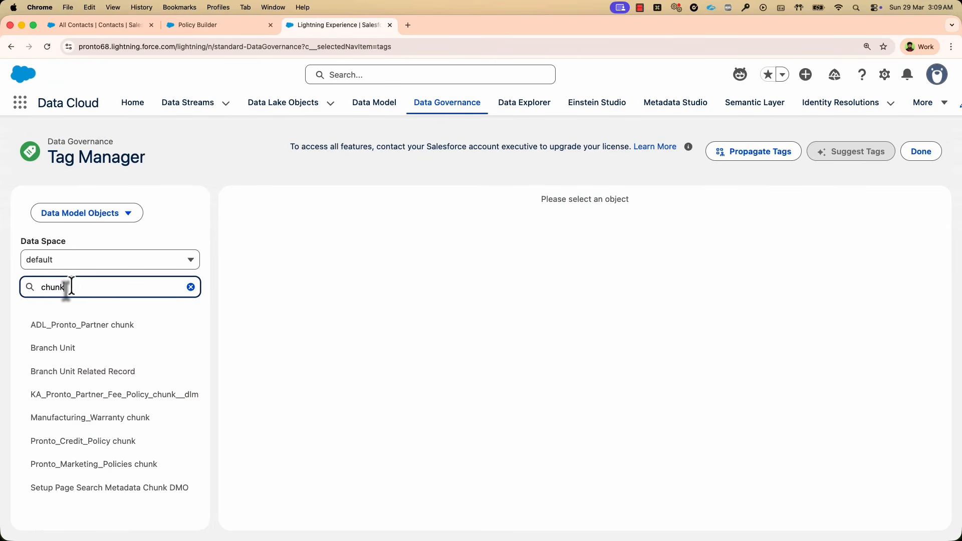
click(53, 326)
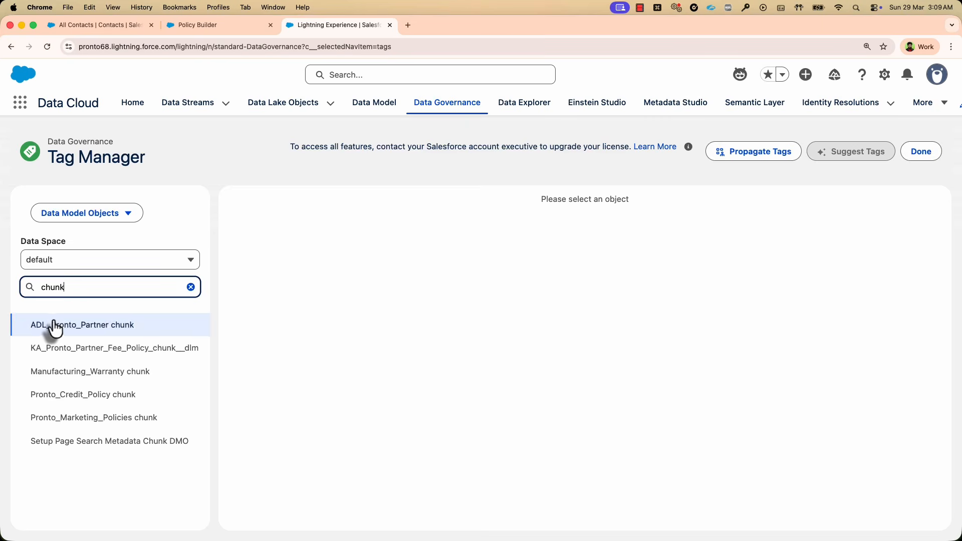